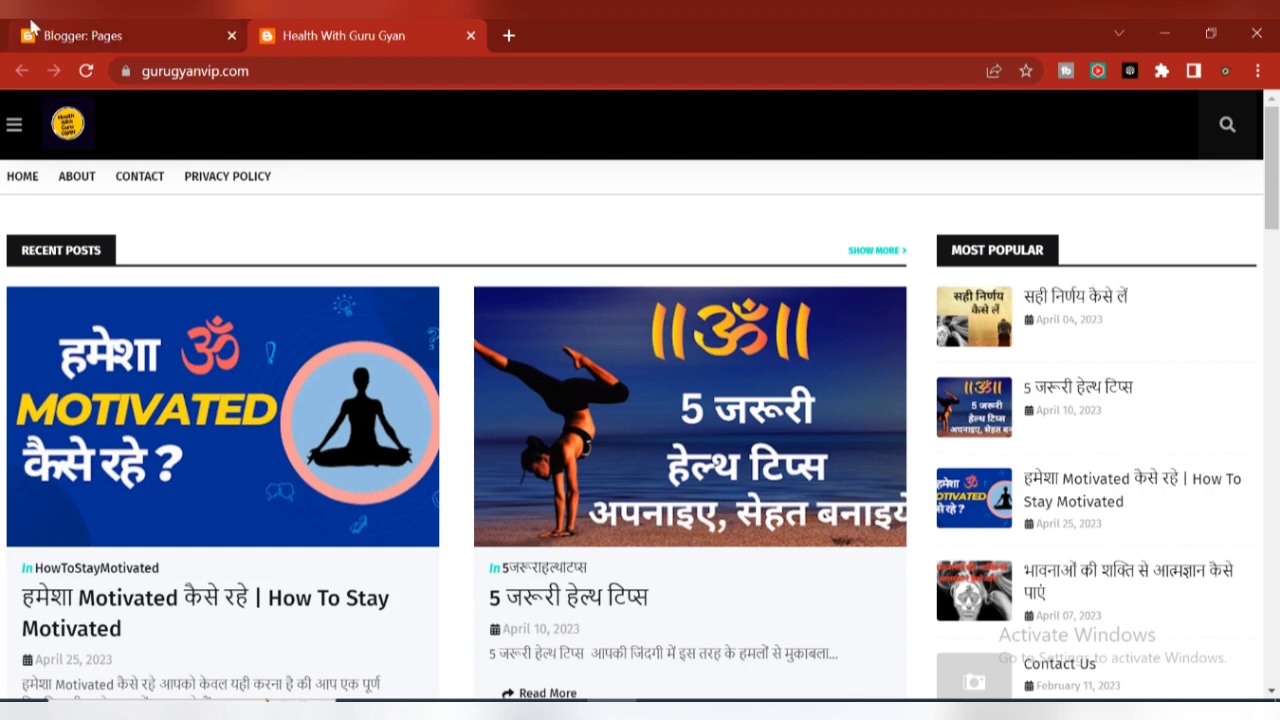
Open the blog's settings and change the blog language to Hindi, saving the choice.
left_click(85, 35)
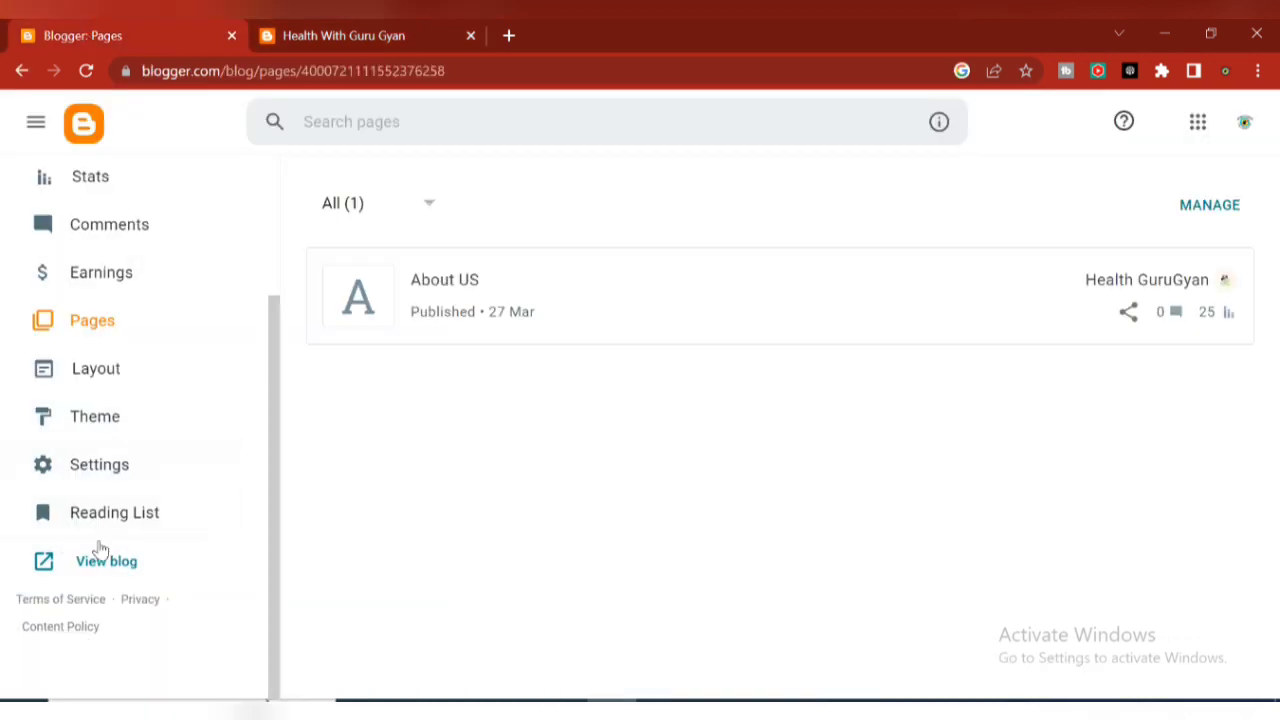
left_click(120, 467)
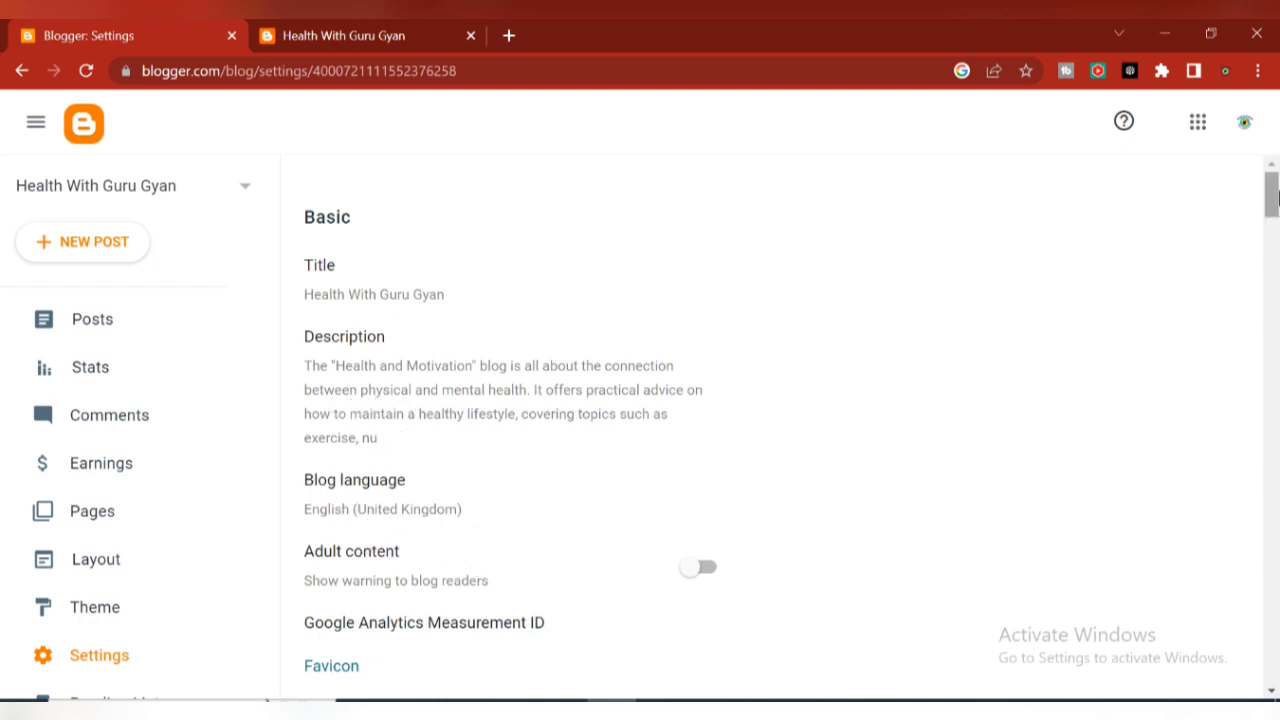
scroll(510, 228, "down", 3)
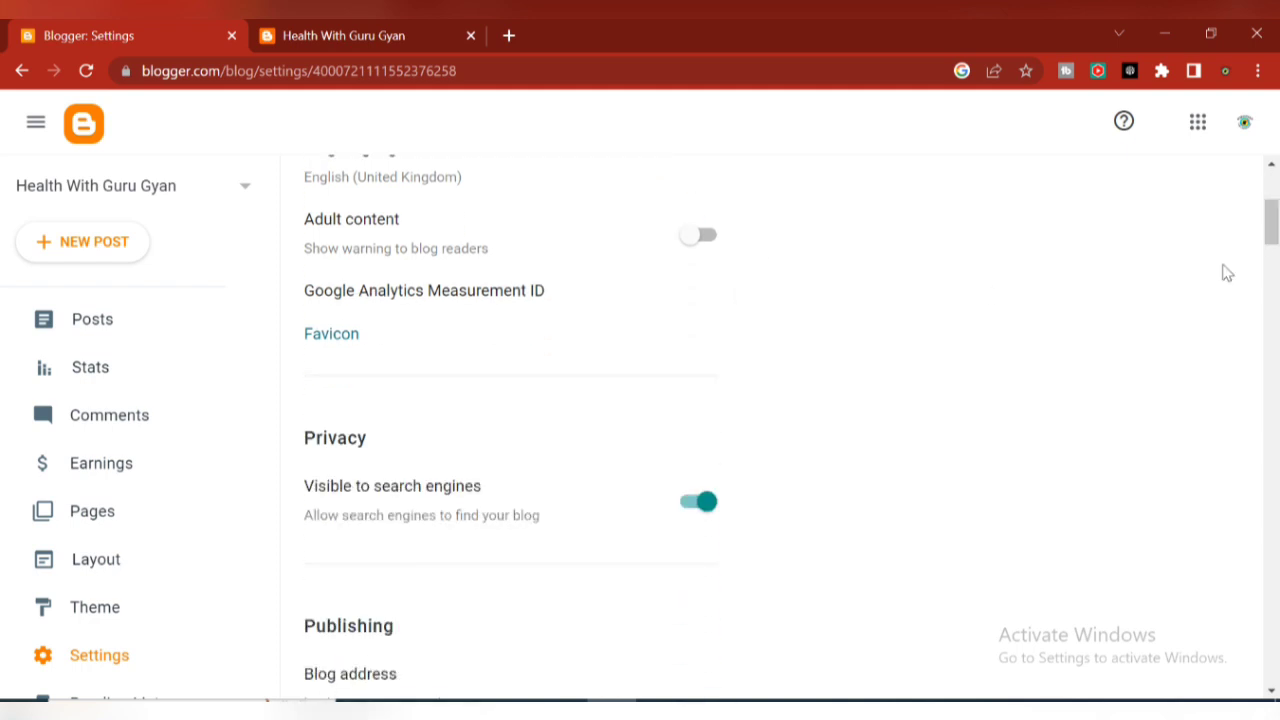
scroll(1270, 225, "up", 1)
left_click(425, 259)
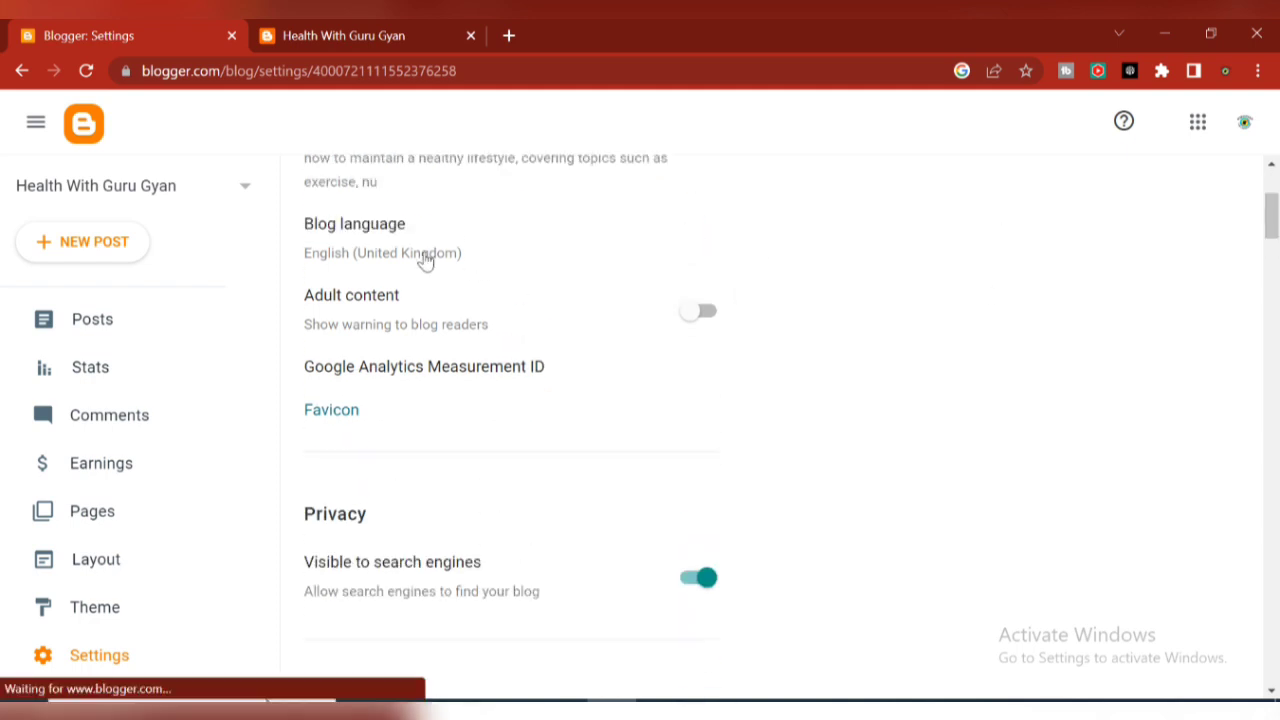
left_click_drag(425, 259, 531, 258)
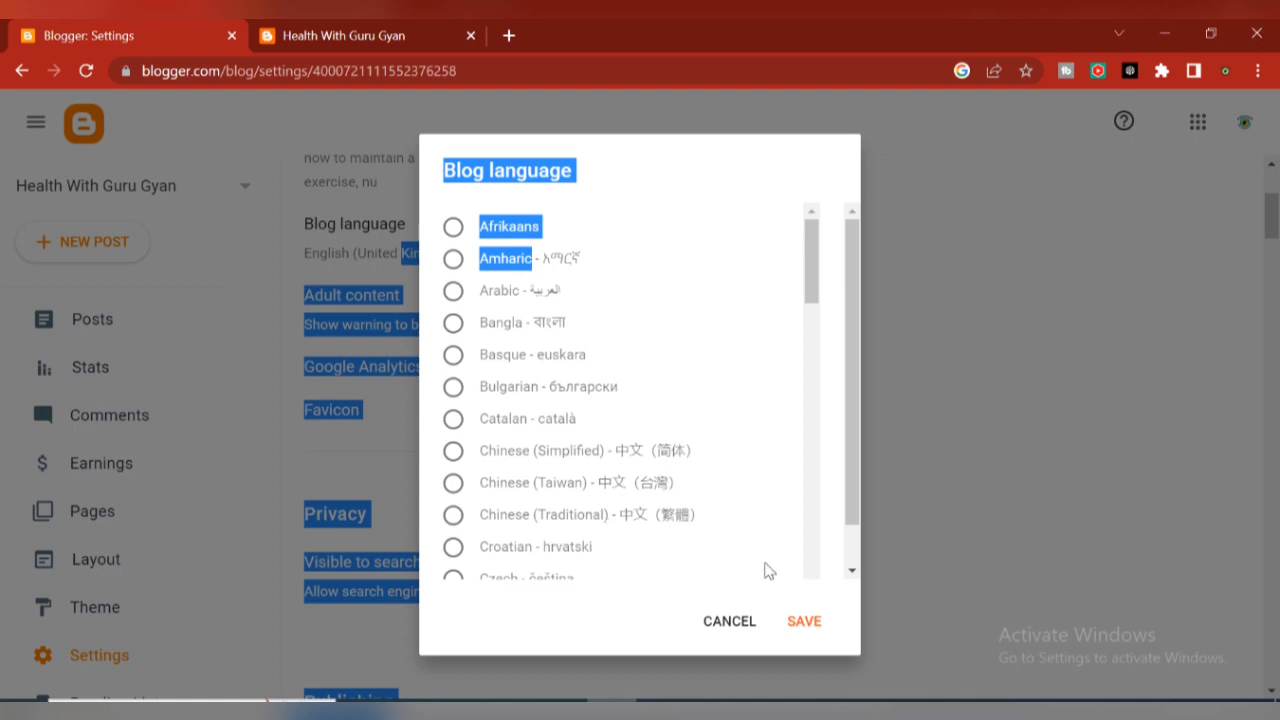
left_click_drag(805, 253, 803, 400)
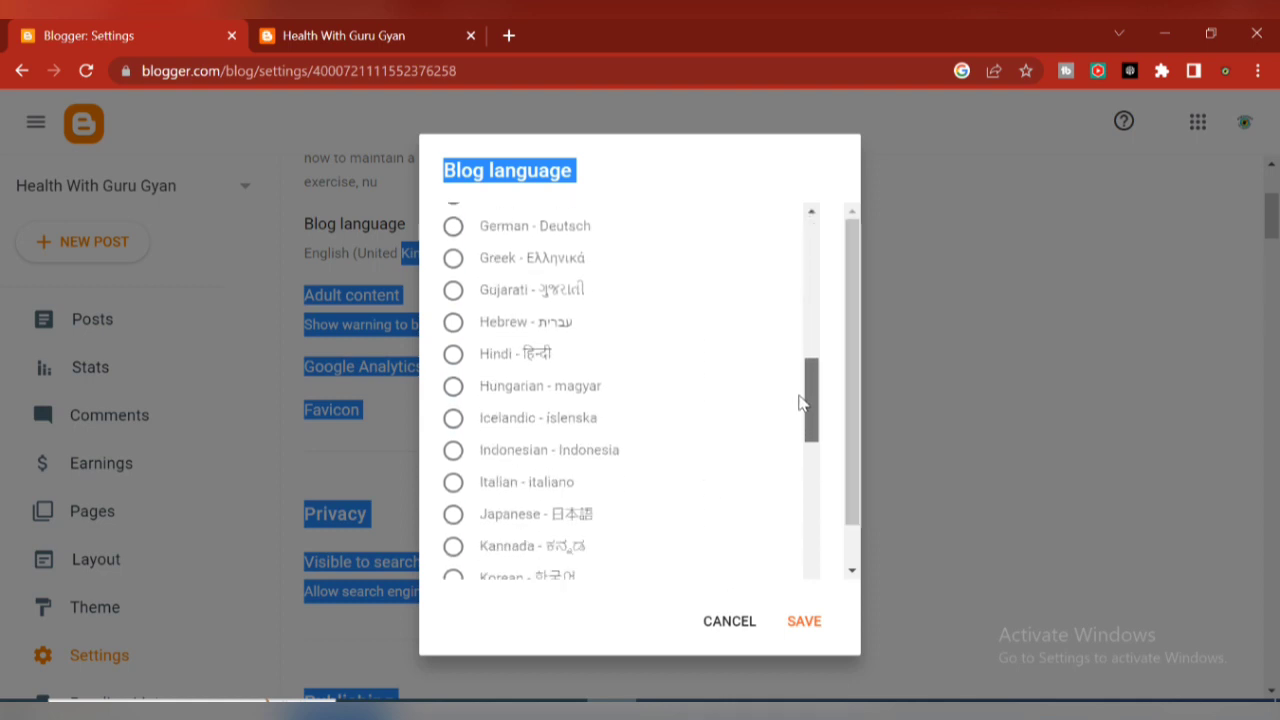
left_click(449, 358)
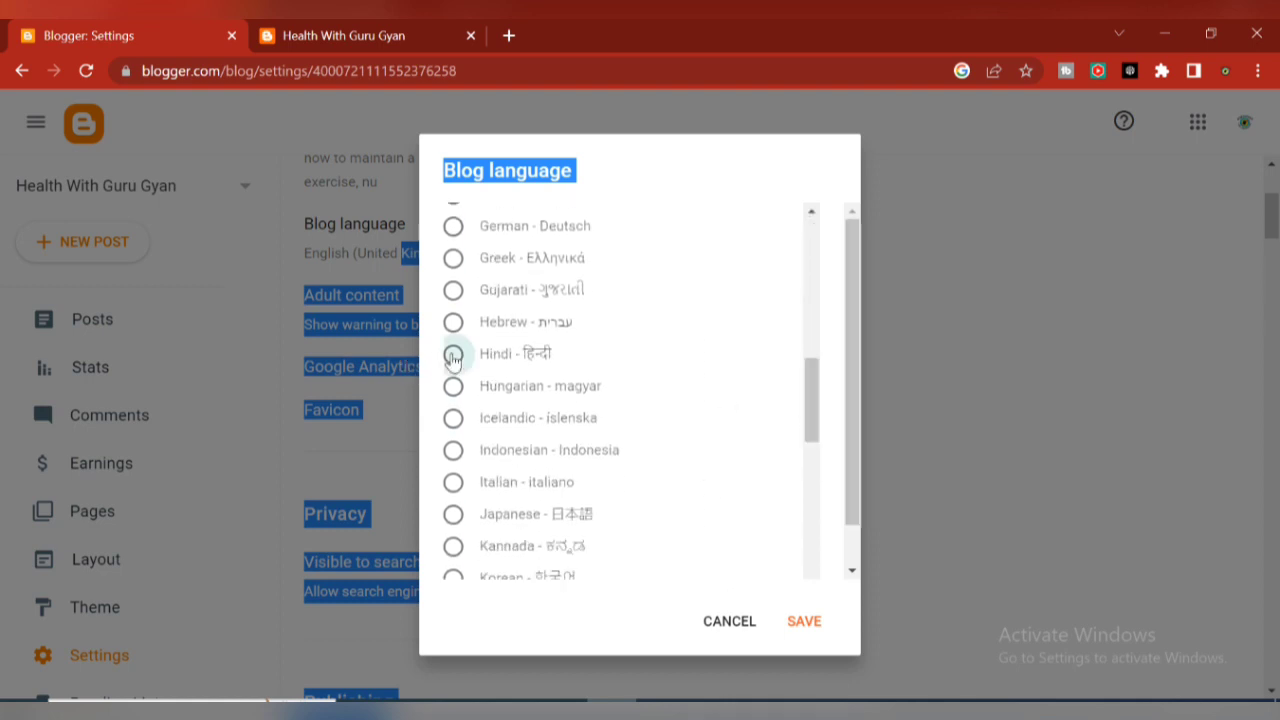
left_click(822, 628)
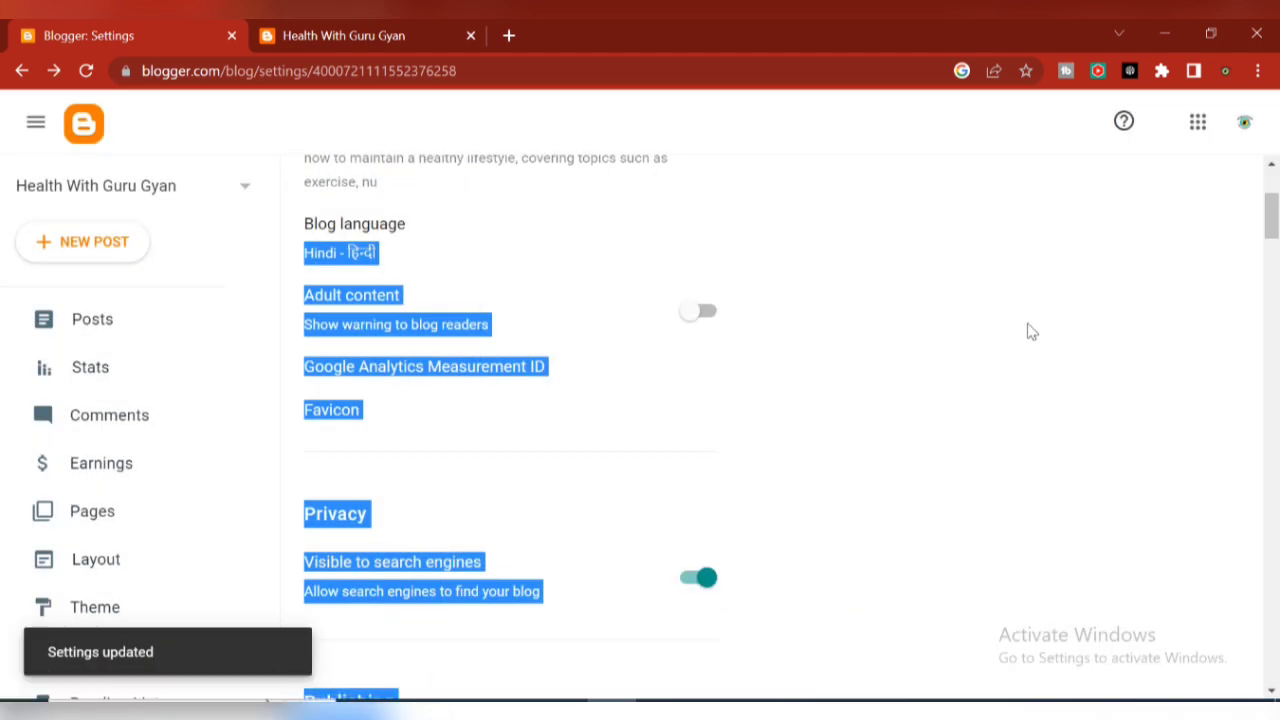
left_click(1030, 331)
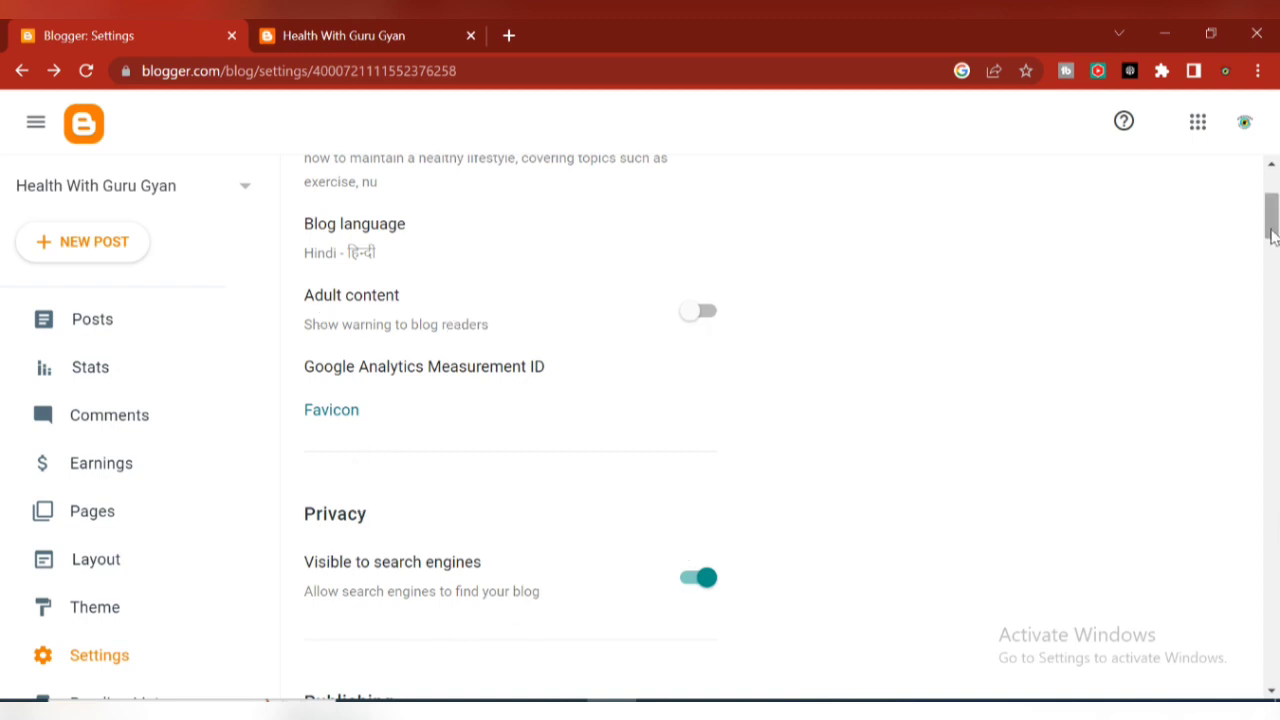
Turn the blog's search engine visibility off and back on in the Privacy settings.
left_click_drag(1273, 214, 1273, 251)
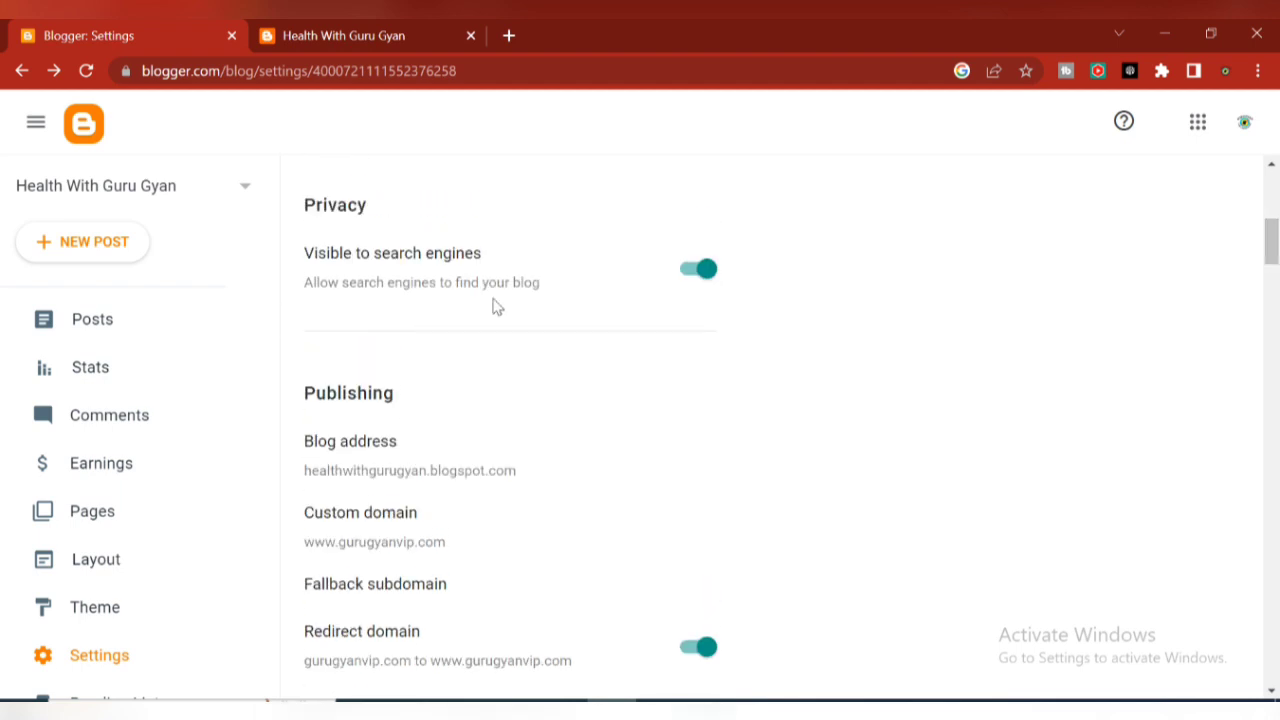
left_click(690, 274)
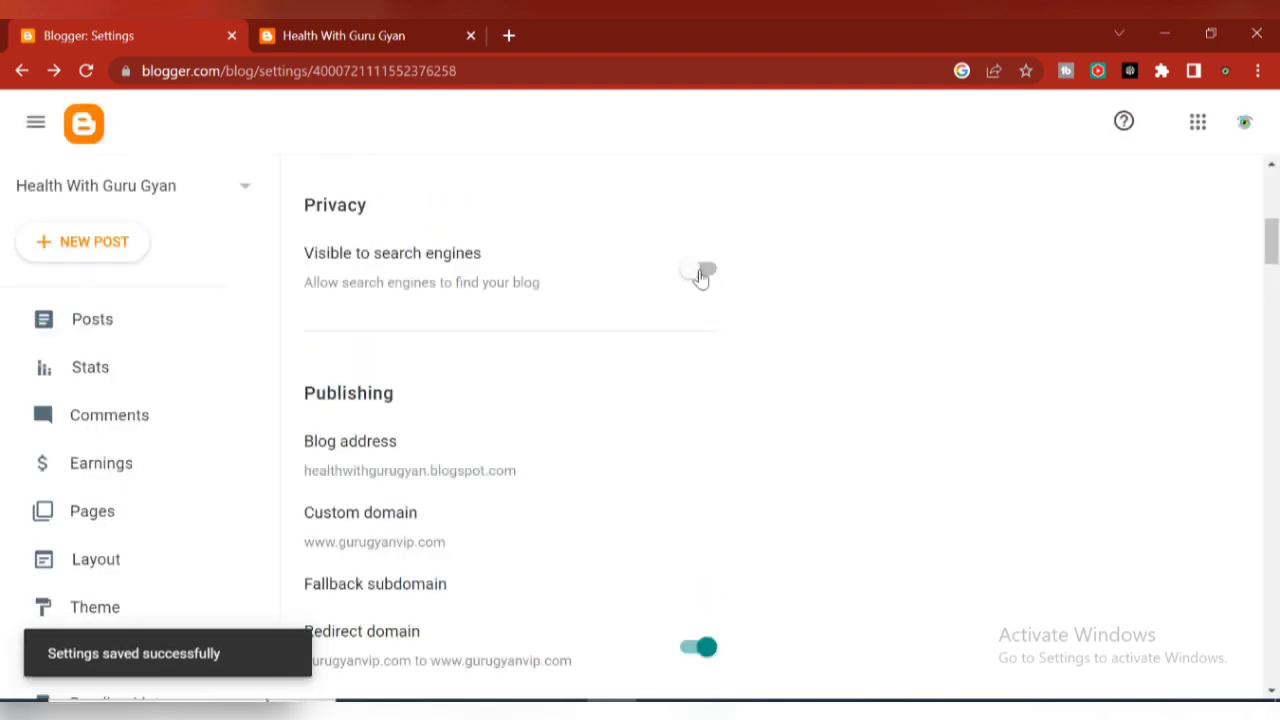
left_click(710, 274)
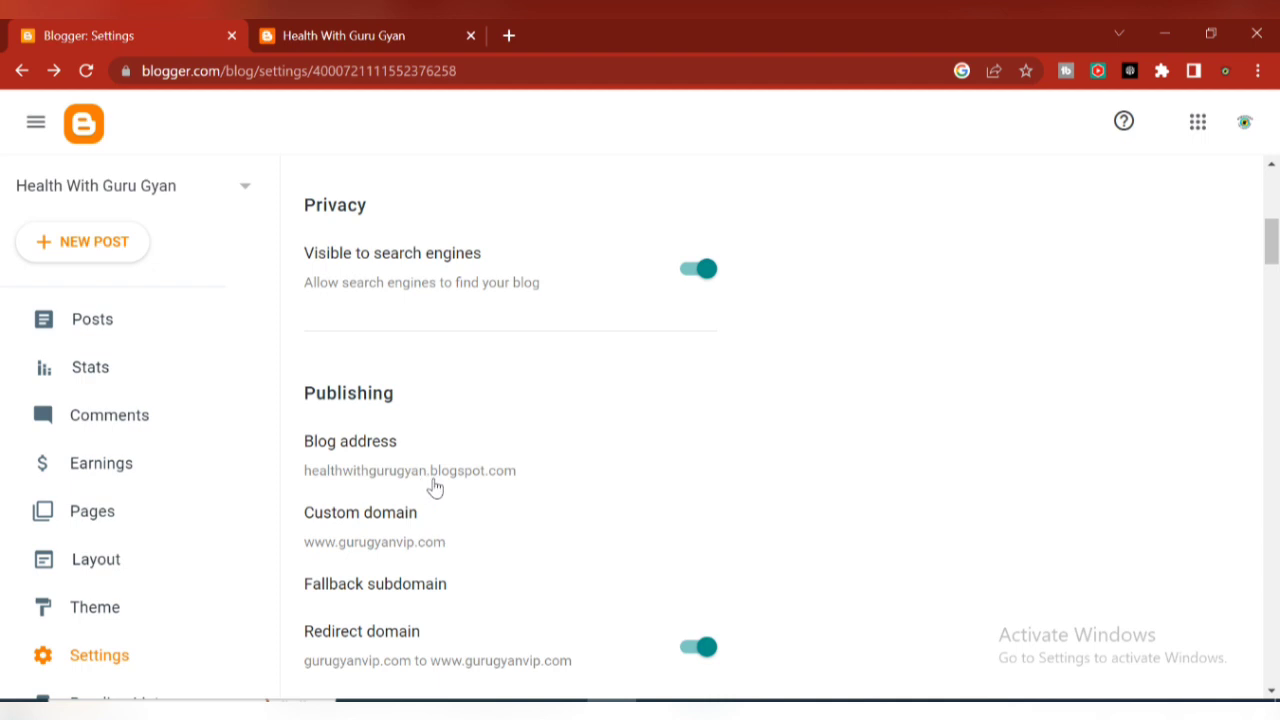
Set the maximum number of posts shown on the main page to 10 and save it.
mouse_move(1274, 248)
left_mouse_down()
mouse_move(1274, 281)
mouse_move(1275, 263)
left_mouse_up()
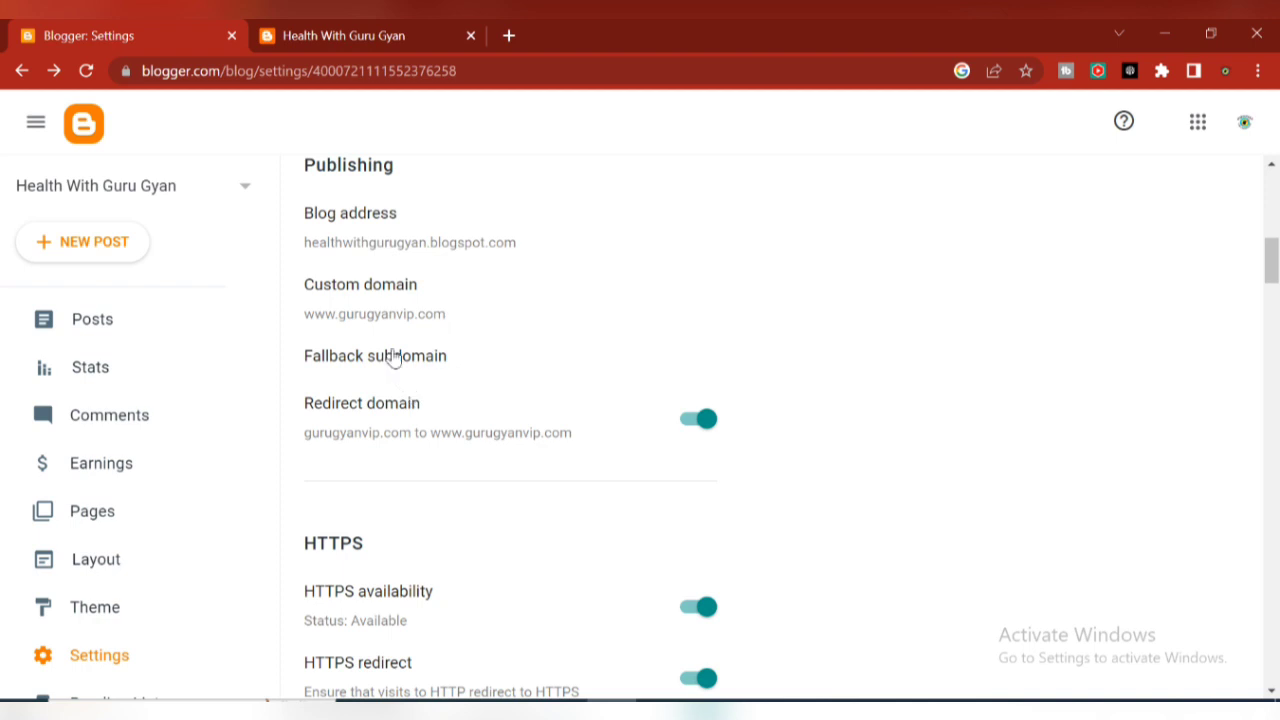
left_click_drag(1276, 260, 1274, 288)
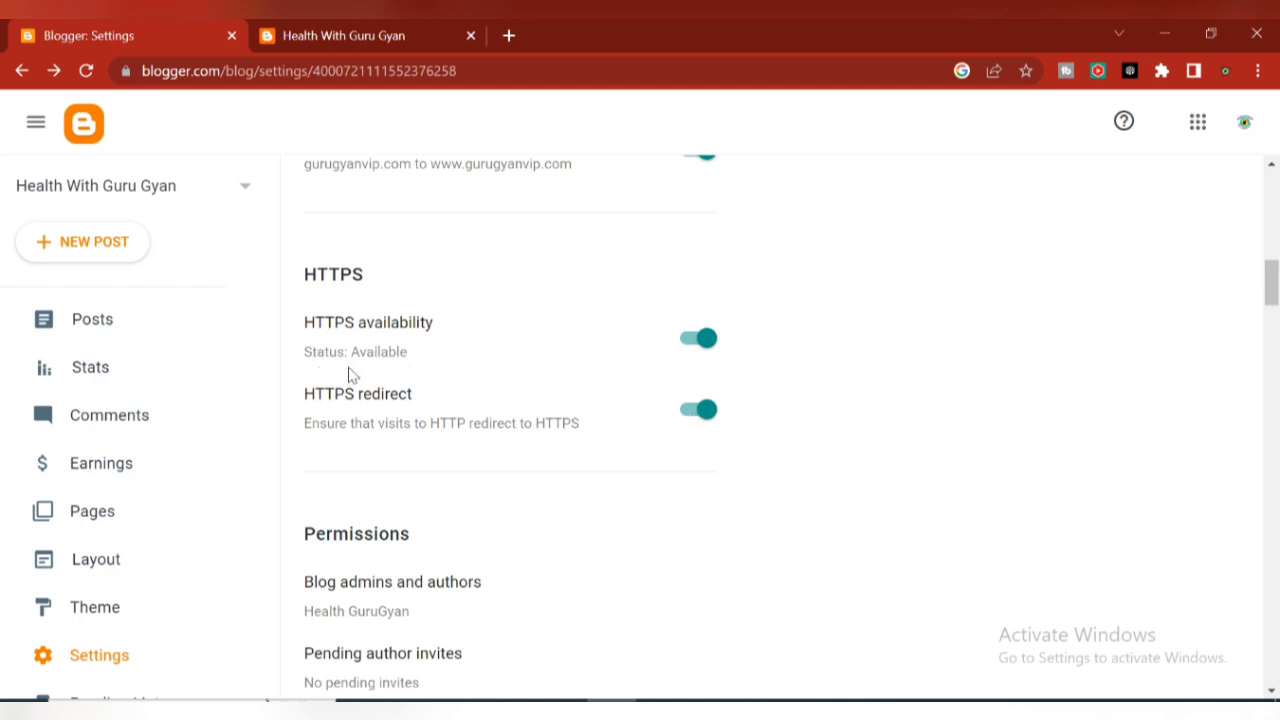
left_click_drag(412, 365, 306, 362)
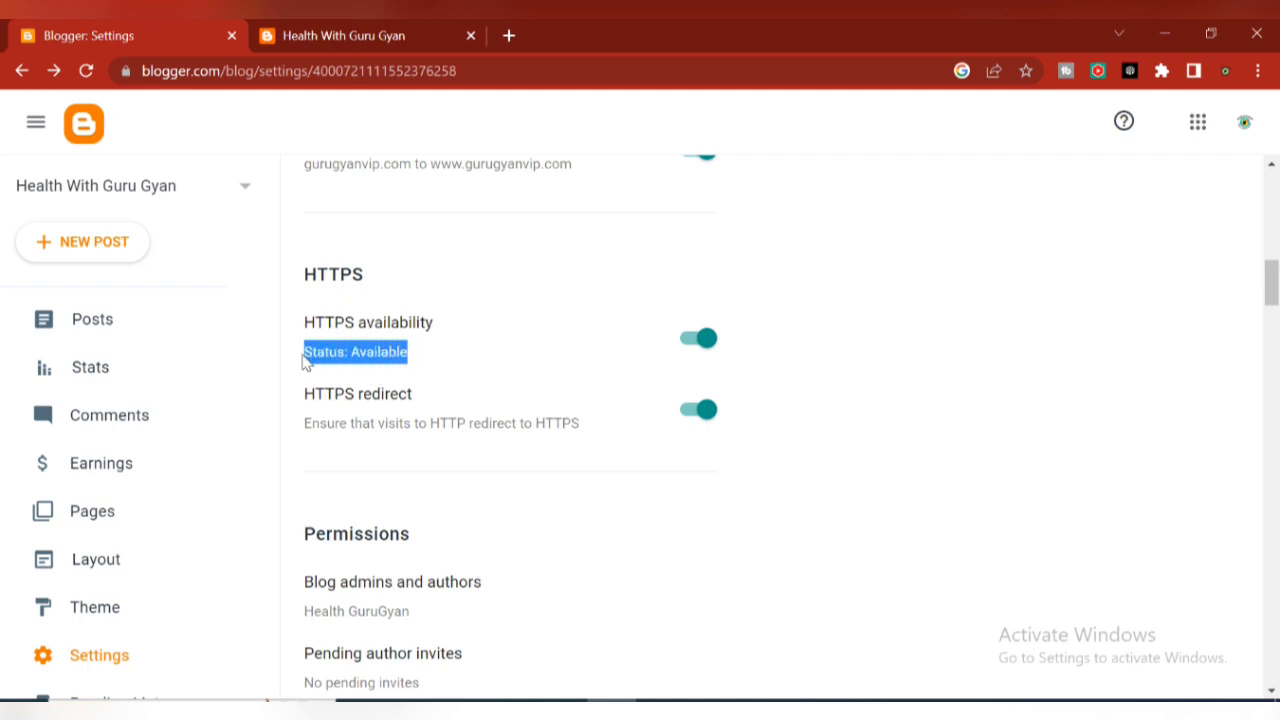
left_click(540, 368)
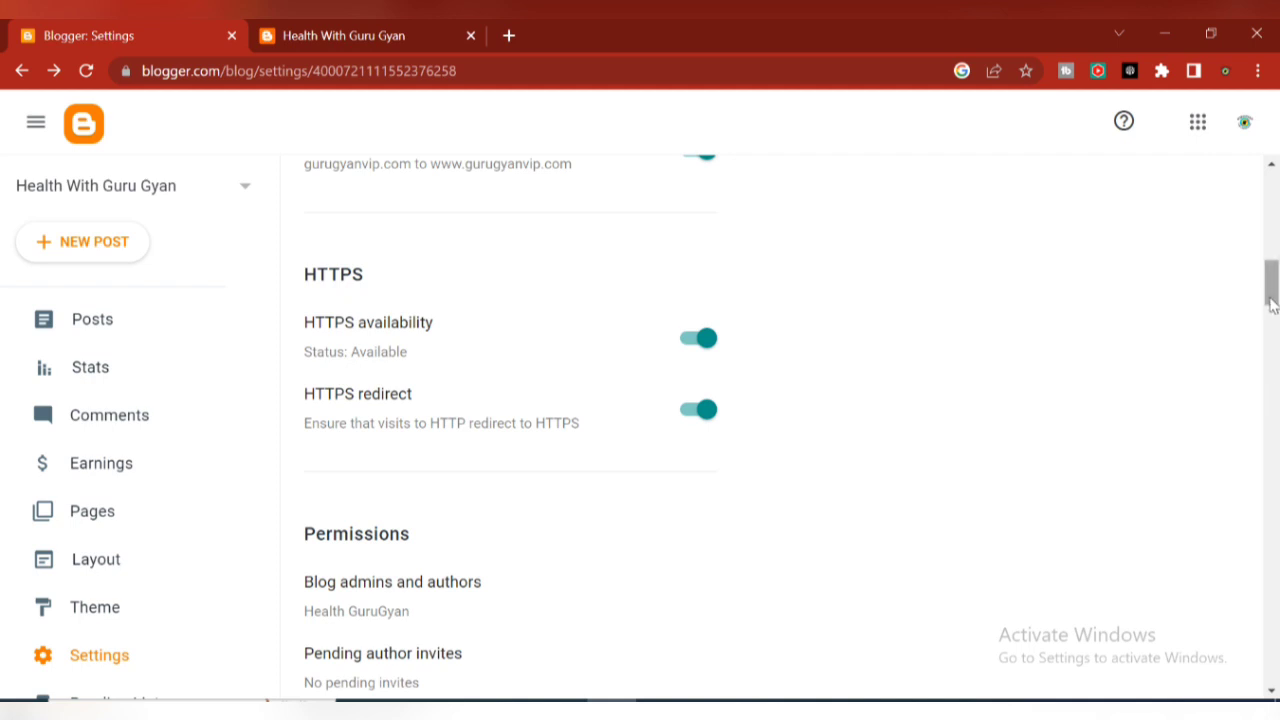
left_click_drag(1270, 299, 1272, 358)
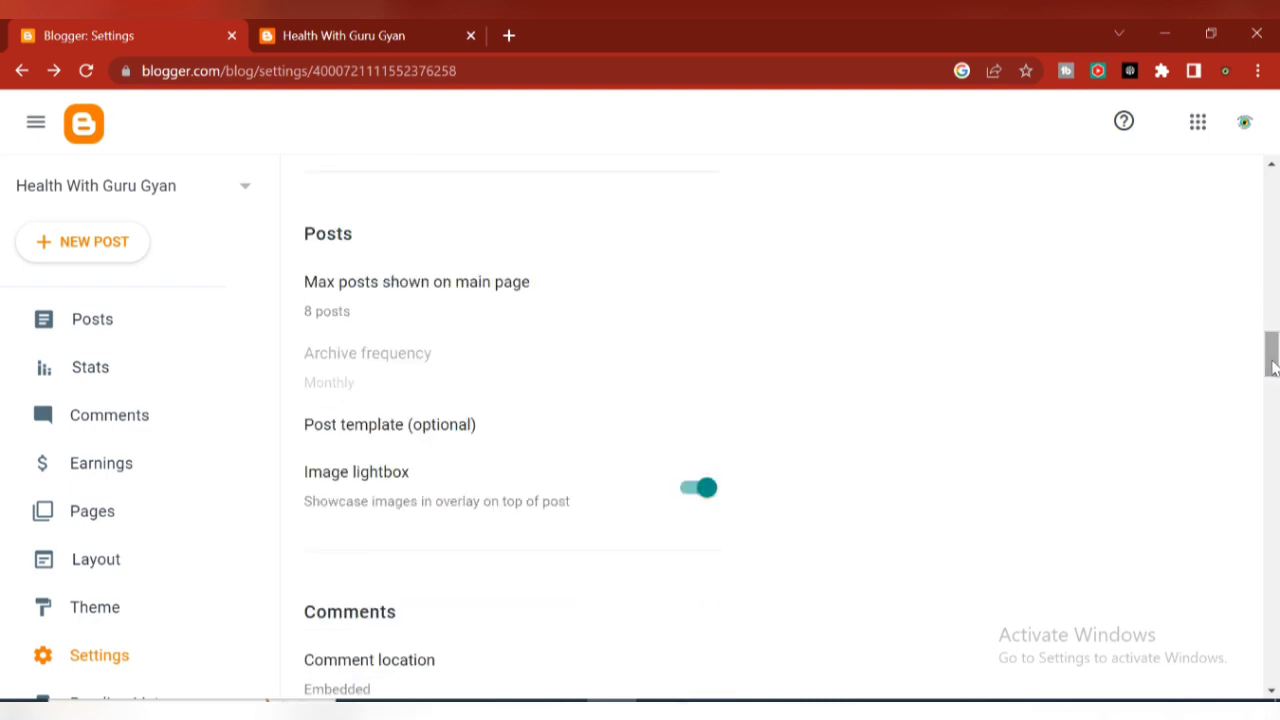
left_click(400, 289)
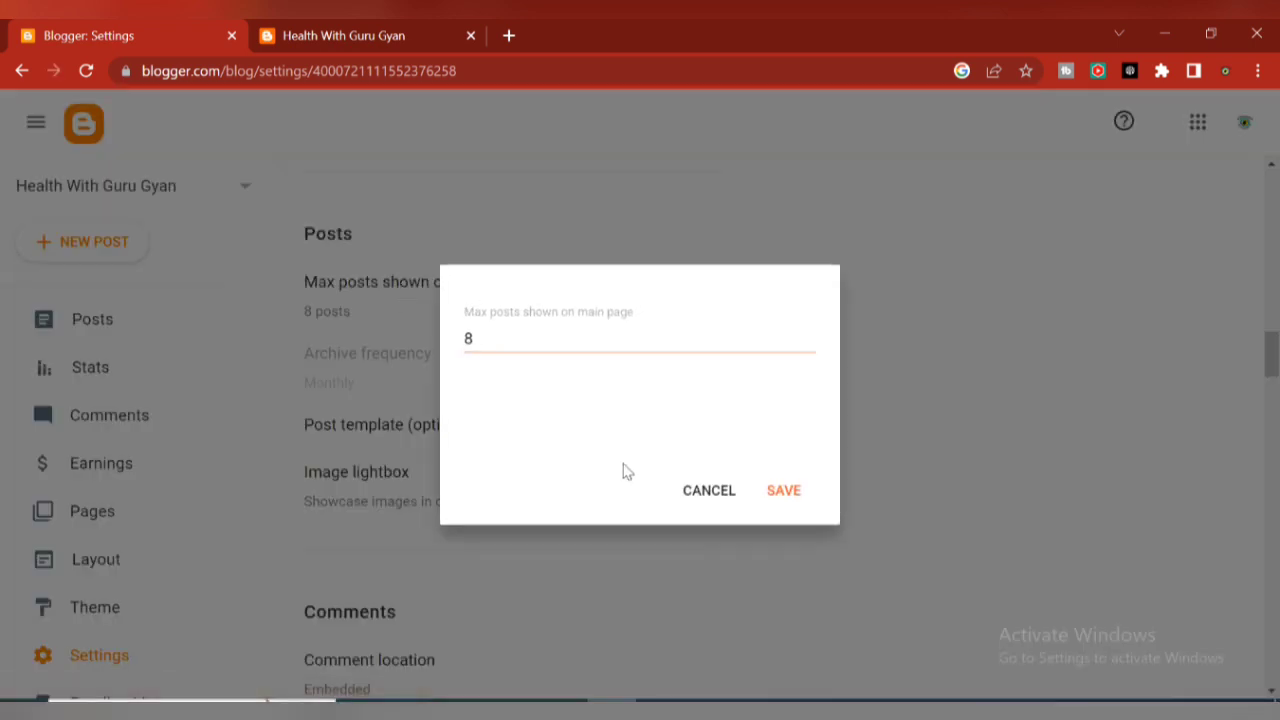
left_click(474, 341)
left_click_drag(474, 341, 462, 347)
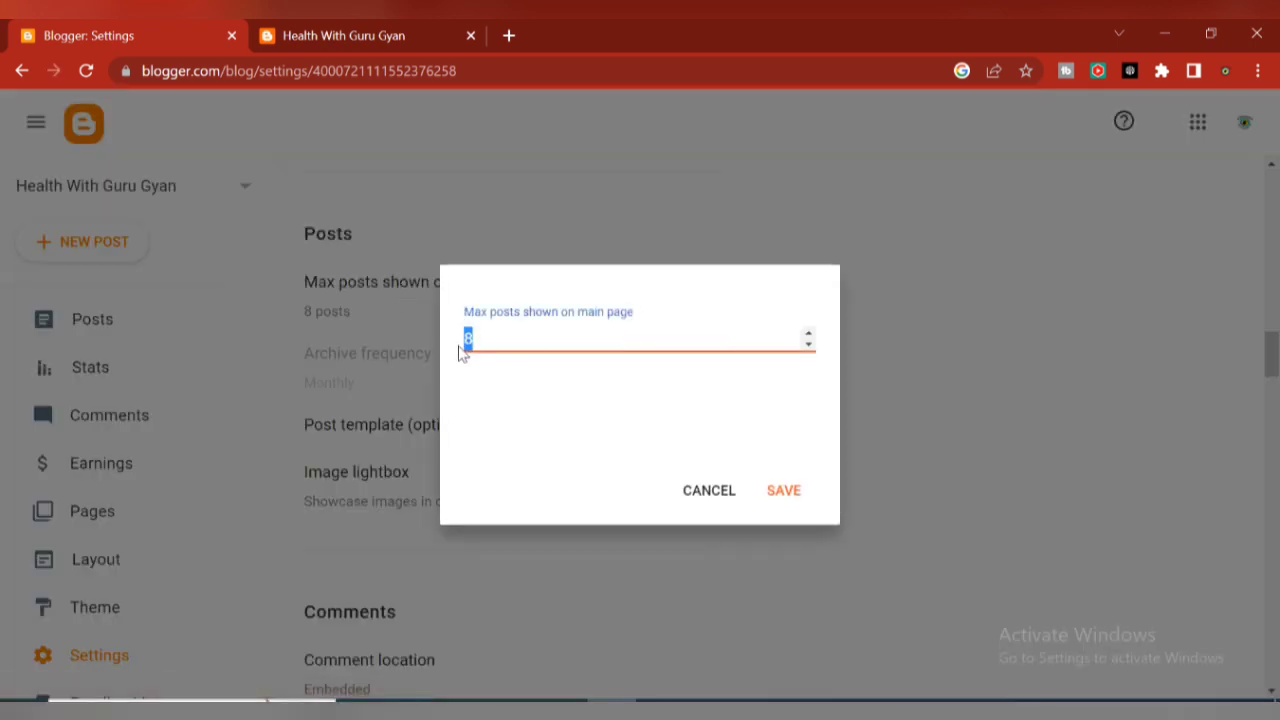
type("10")
left_click(795, 492)
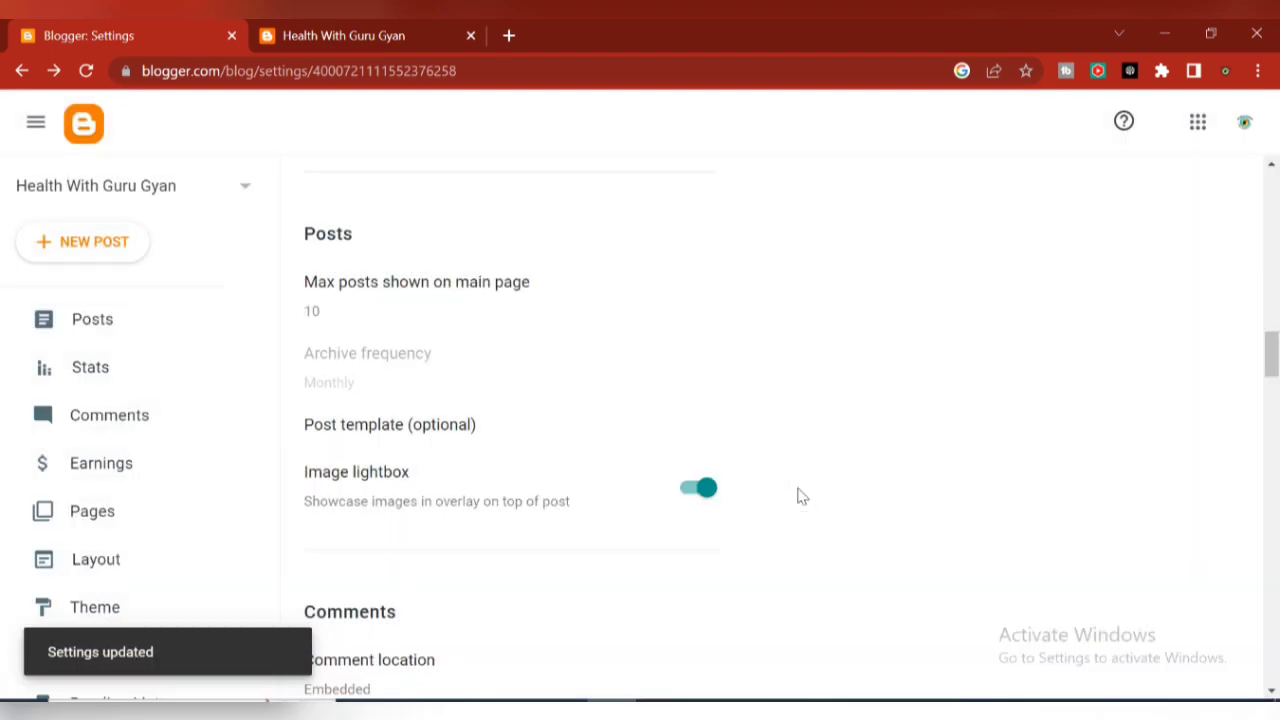
Reload the live blog to check its home page with the updated settings, and return to the Blogger settings.
left_click(455, 30)
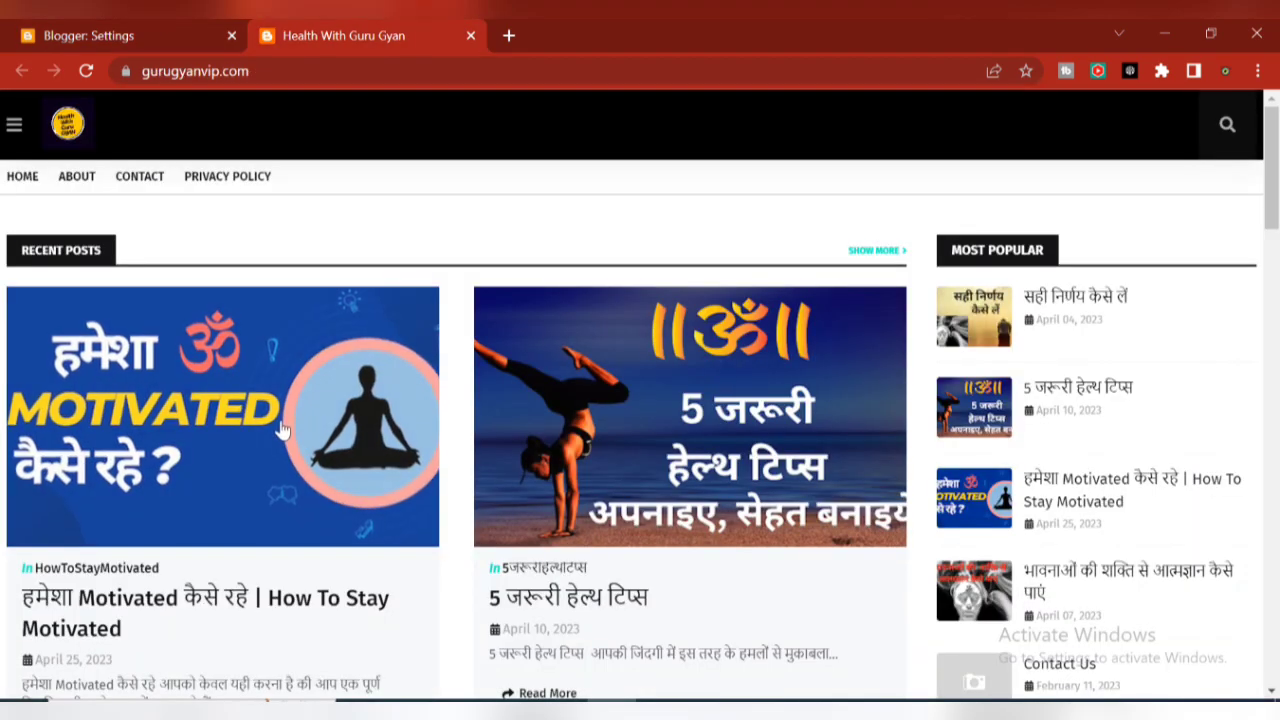
mouse_move(1274, 150)
left_mouse_down()
mouse_move(1272, 500)
mouse_move(1272, 156)
left_mouse_up()
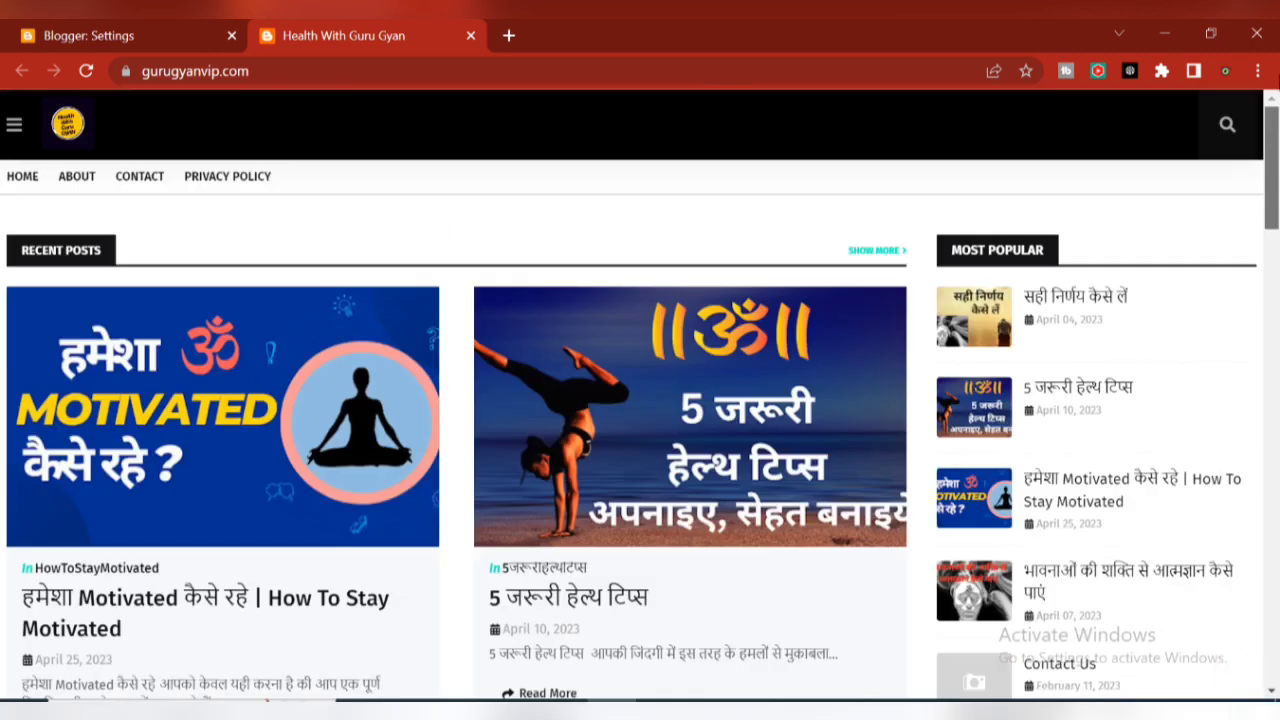
left_click(87, 72)
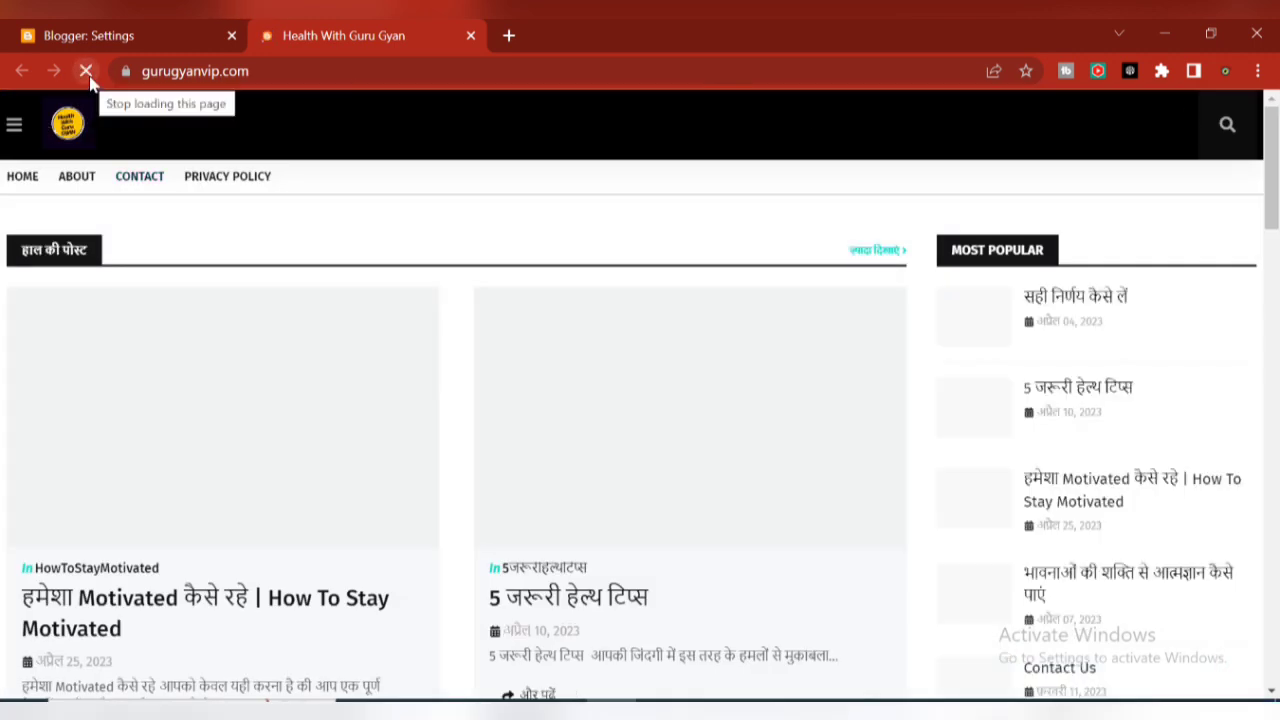
left_click_drag(1268, 190, 1272, 140)
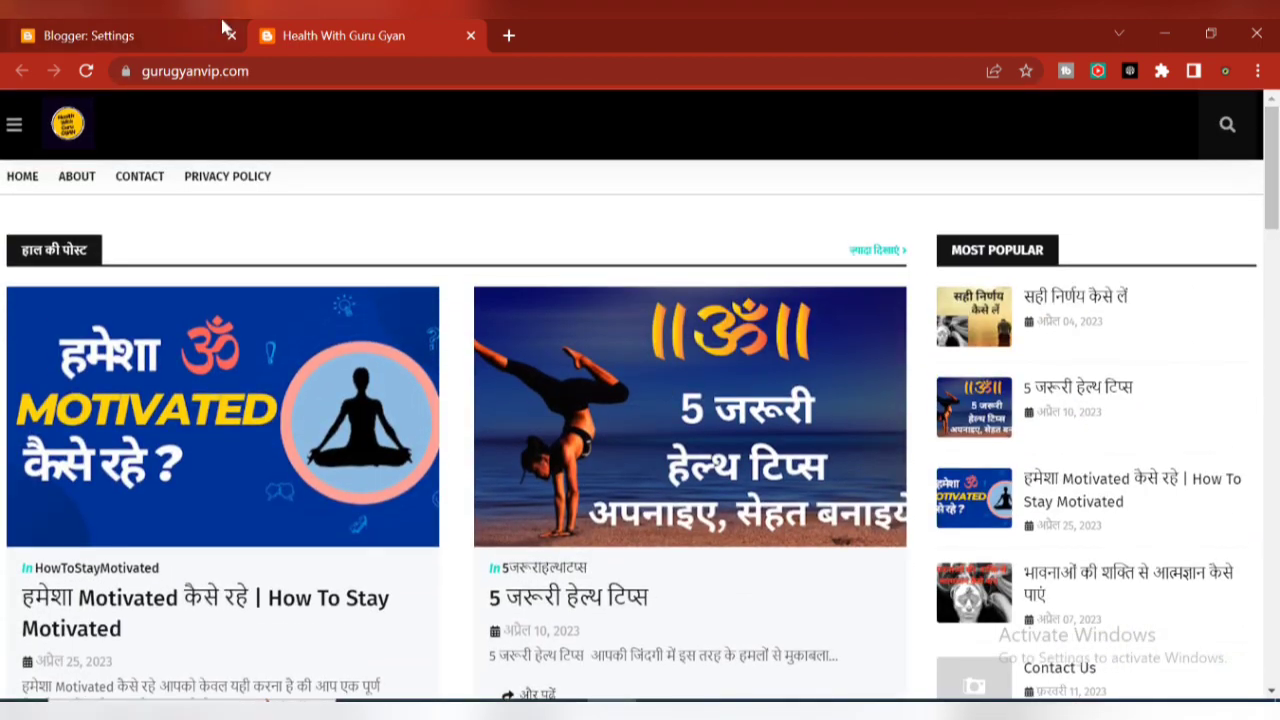
left_click(40, 28)
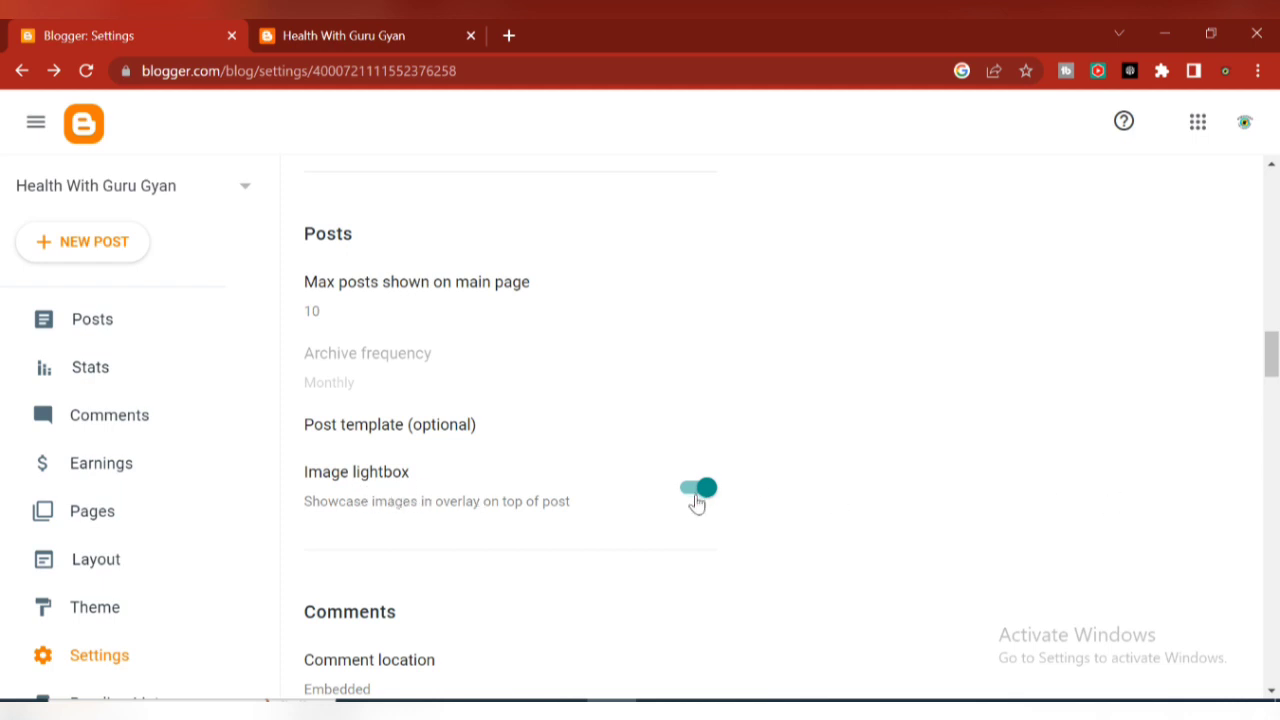
Review the Formatting and Meta tags settings, and check the post previews on the live blog's home page.
left_click_drag(1269, 354, 1274, 393)
left_click_drag(1272, 390, 1272, 479)
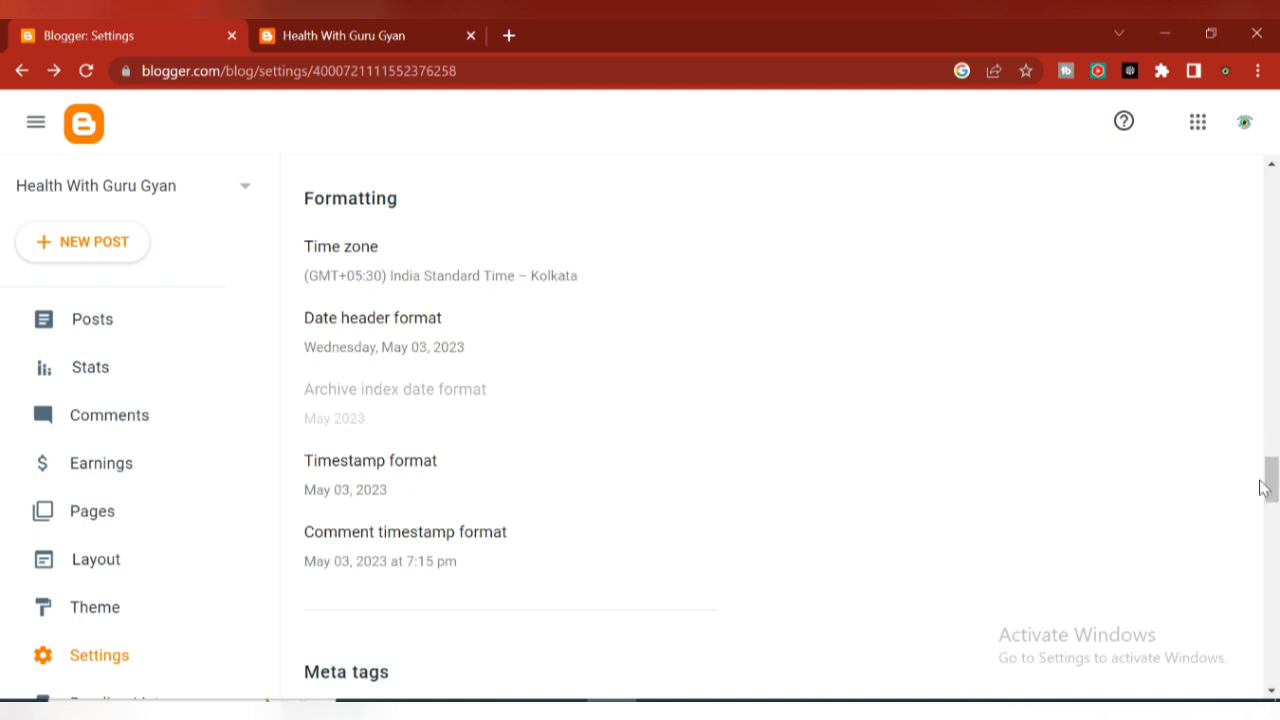
left_click_drag(1270, 474, 1270, 512)
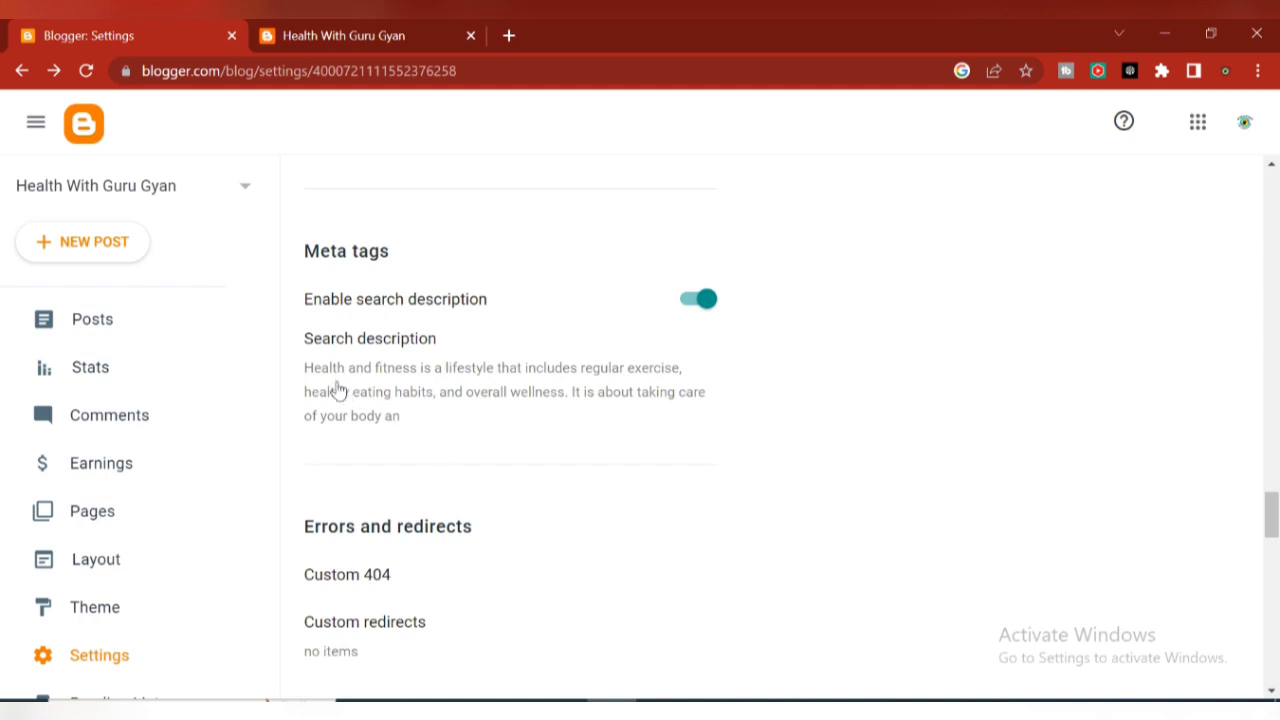
left_click(407, 28)
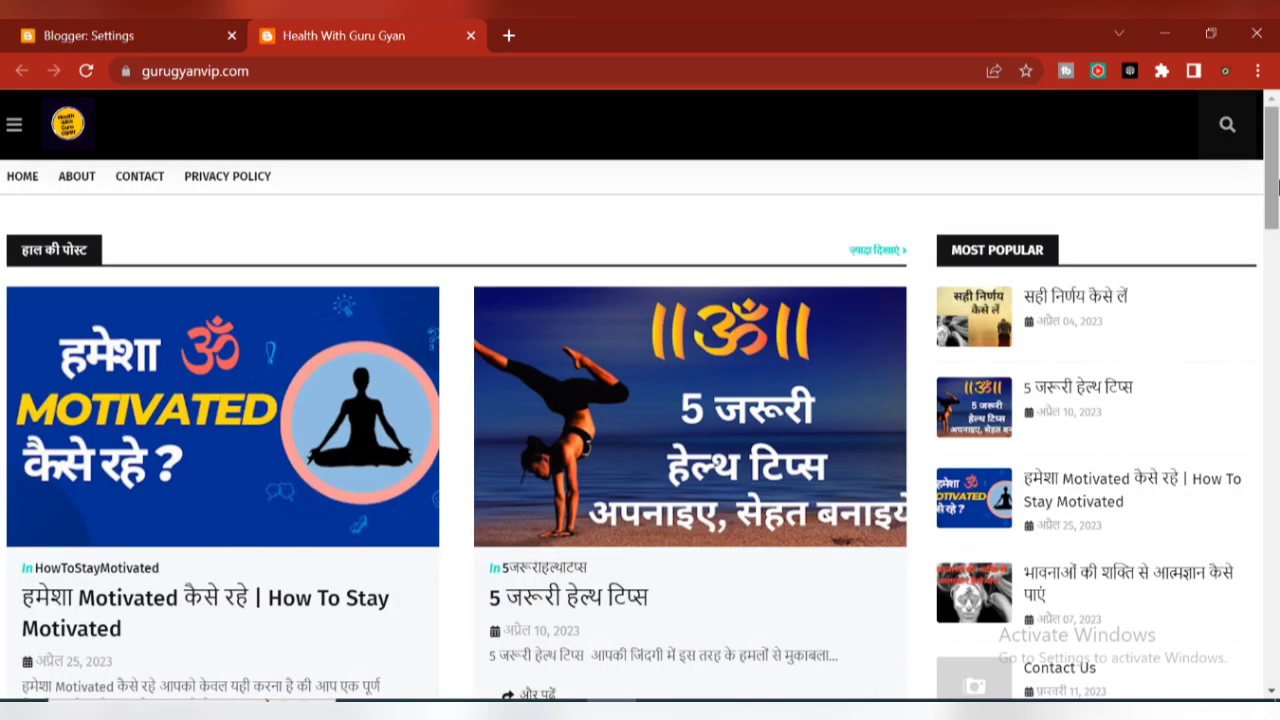
scroll(1278, 185, "down", 3)
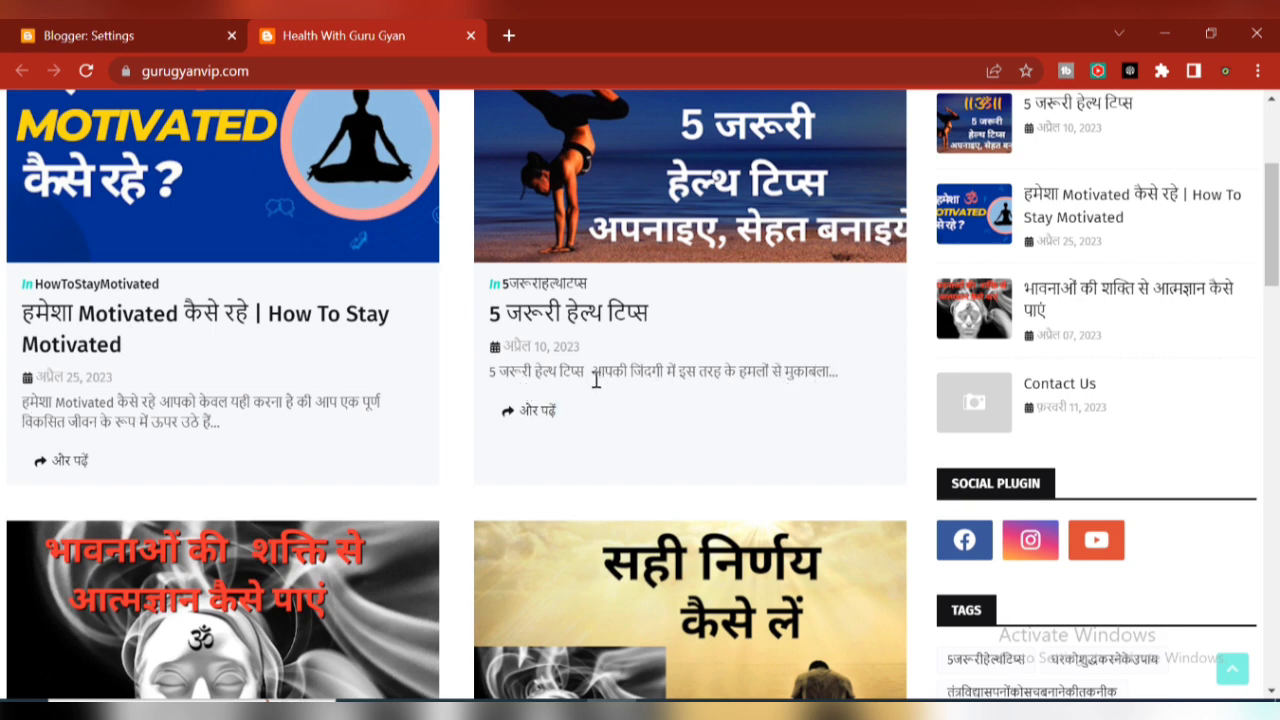
mouse_move(1272, 207)
left_mouse_down()
mouse_move(1272, 295)
mouse_move(1272, 195)
left_mouse_up()
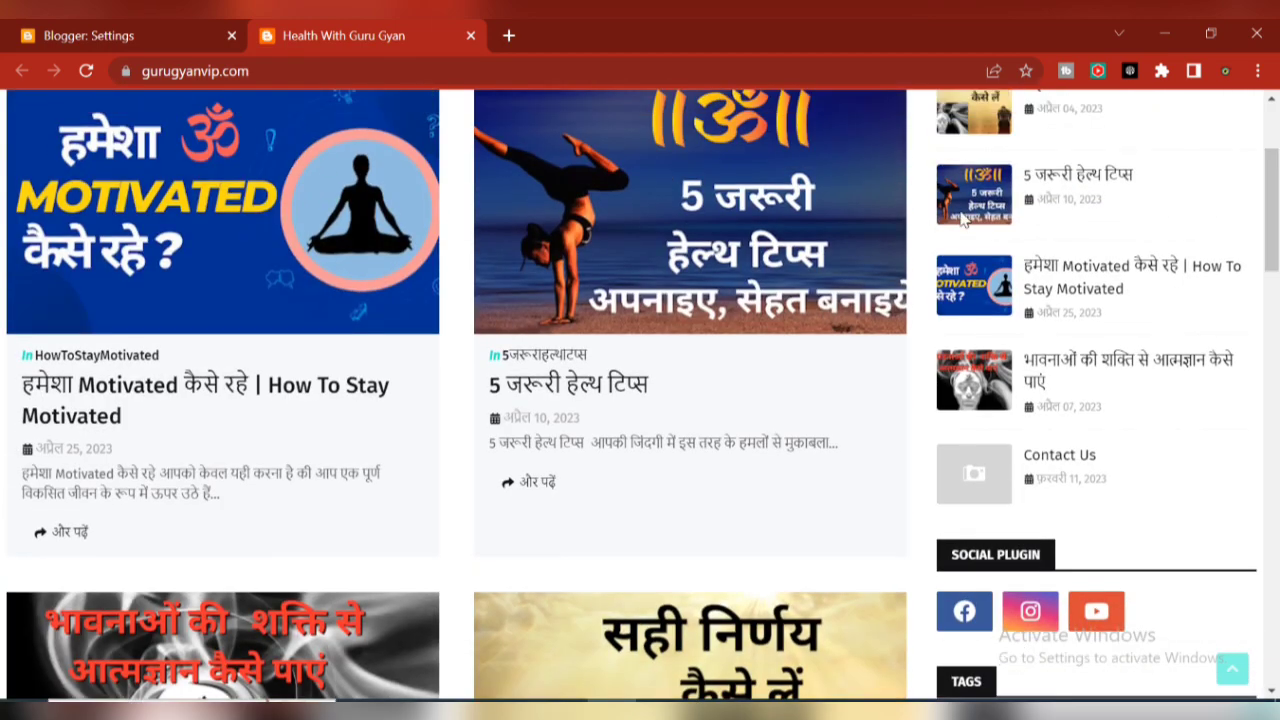
left_click(100, 36)
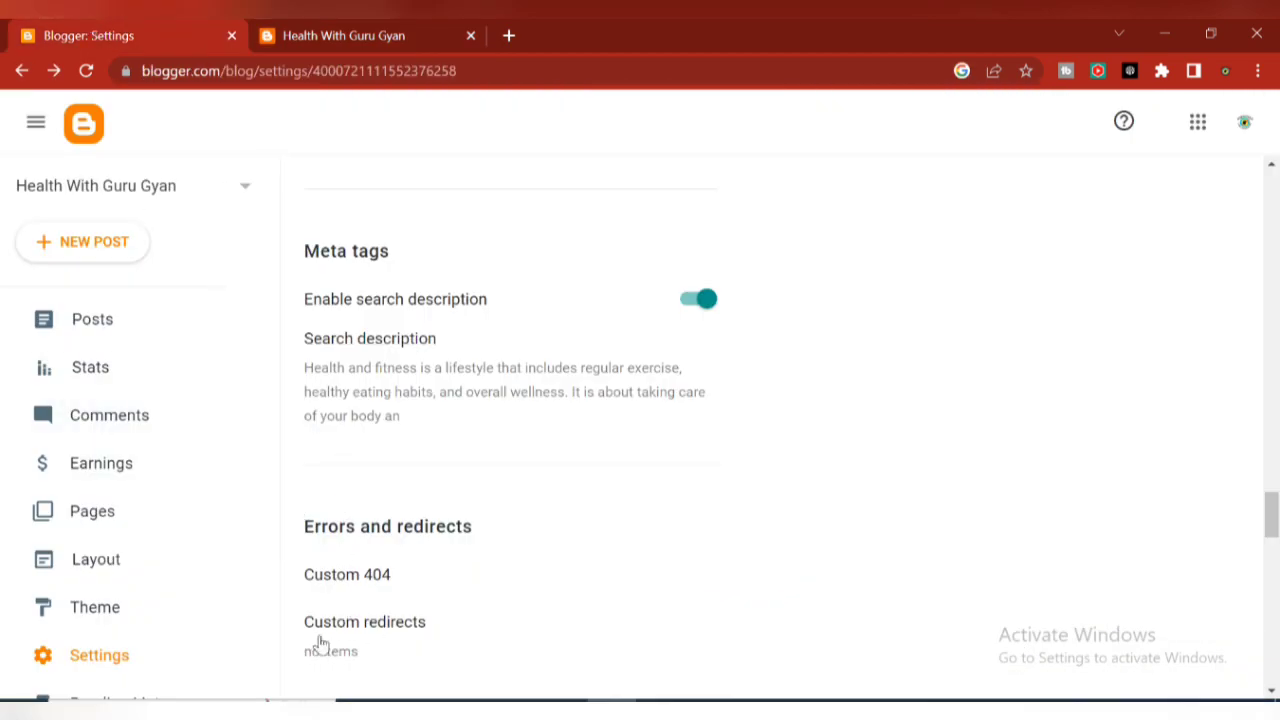
Check the custom robot tags for the home page and save them with noindex and noodp enabled.
left_click_drag(1273, 514, 1273, 563)
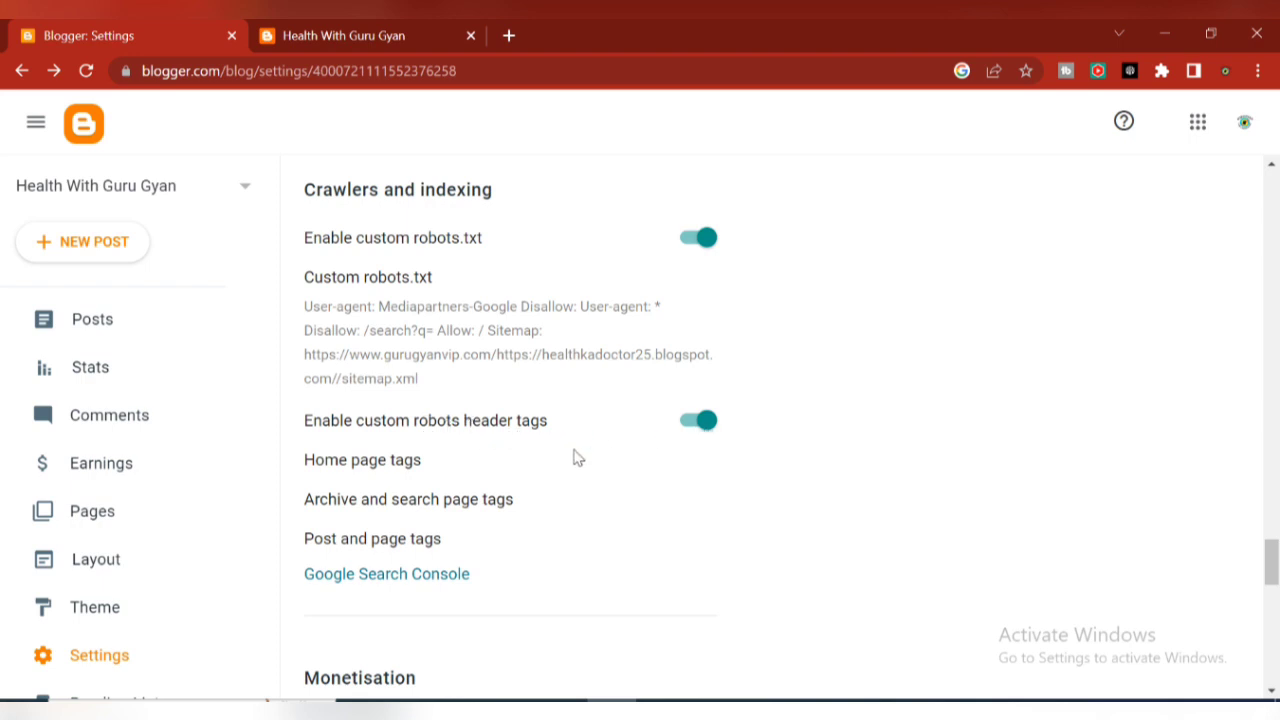
left_click(385, 465)
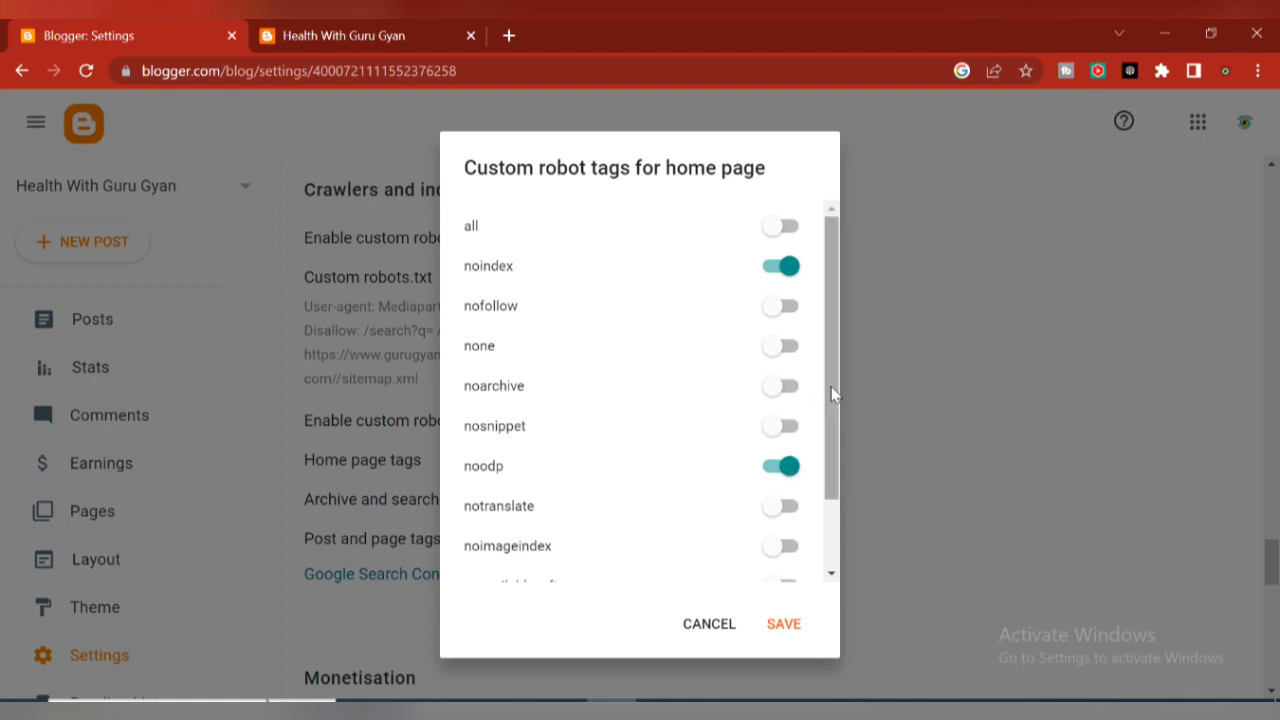
mouse_move(831, 391)
left_mouse_down()
mouse_move(830, 565)
mouse_move(823, 400)
left_mouse_up()
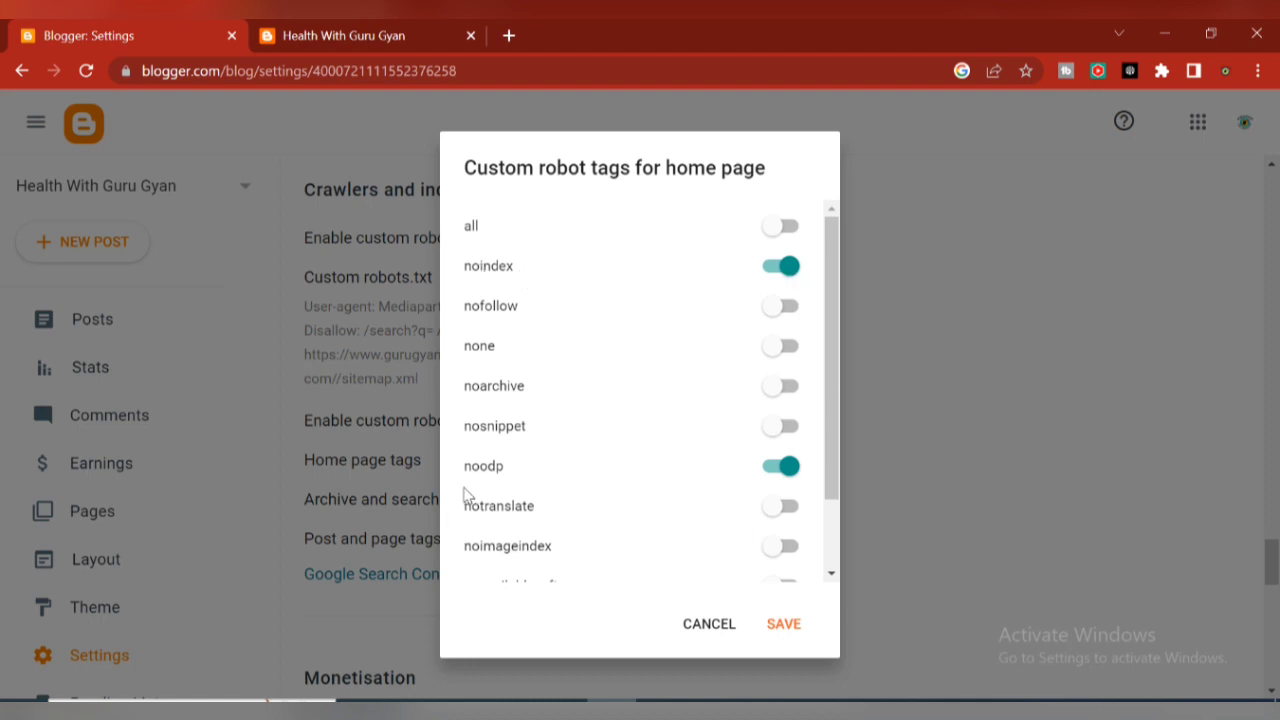
left_click(801, 626)
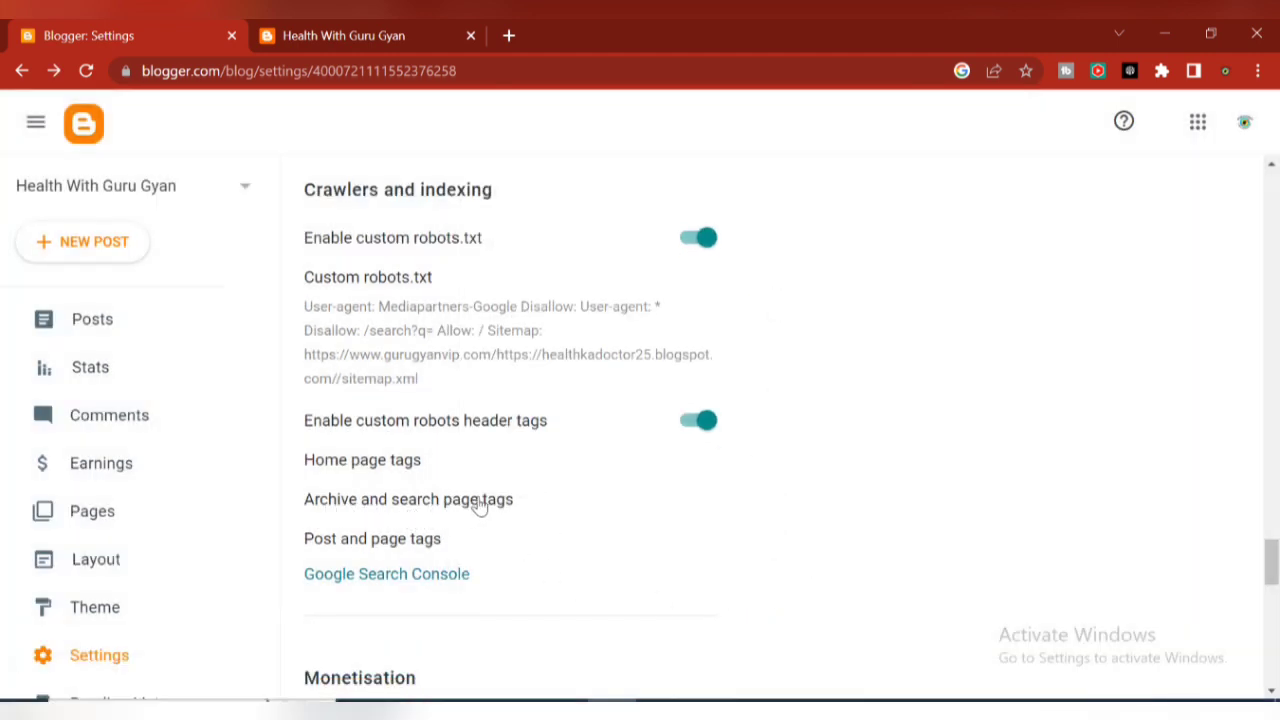
Save the custom robot tags with noindex and noodp for archive and search pages, and all and noodp for posts and pages.
left_click(480, 502)
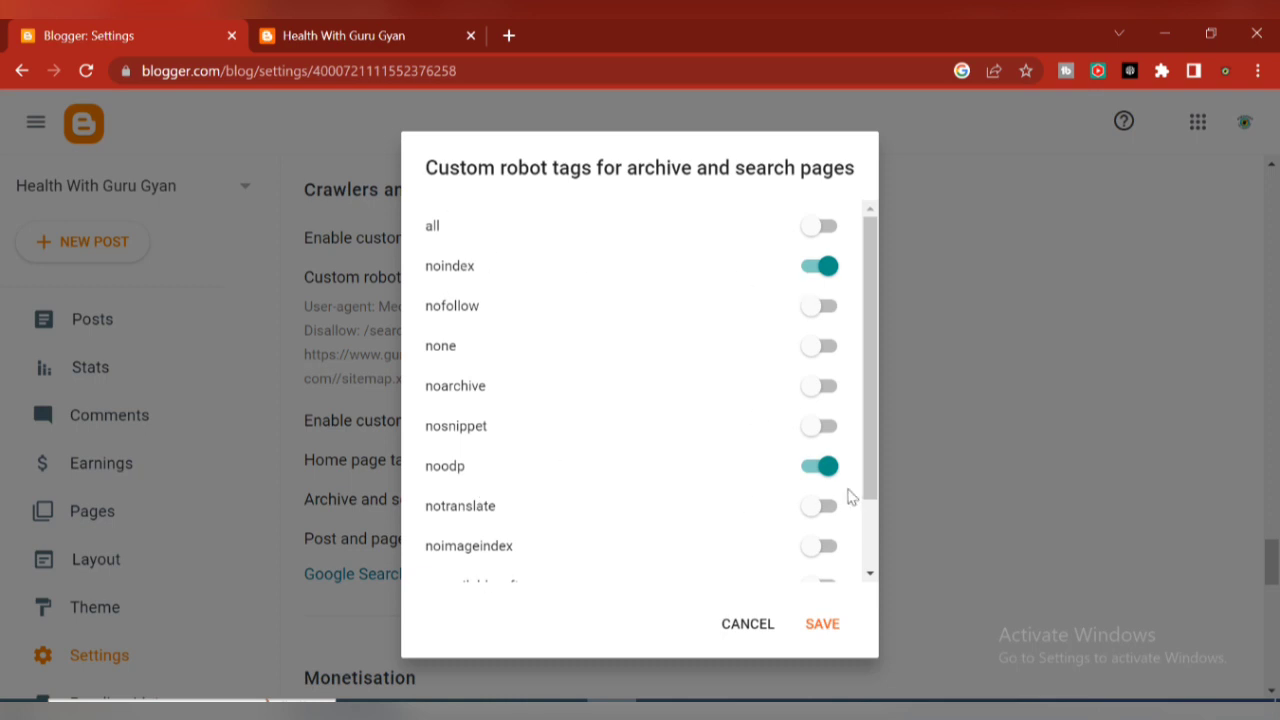
left_click(824, 628)
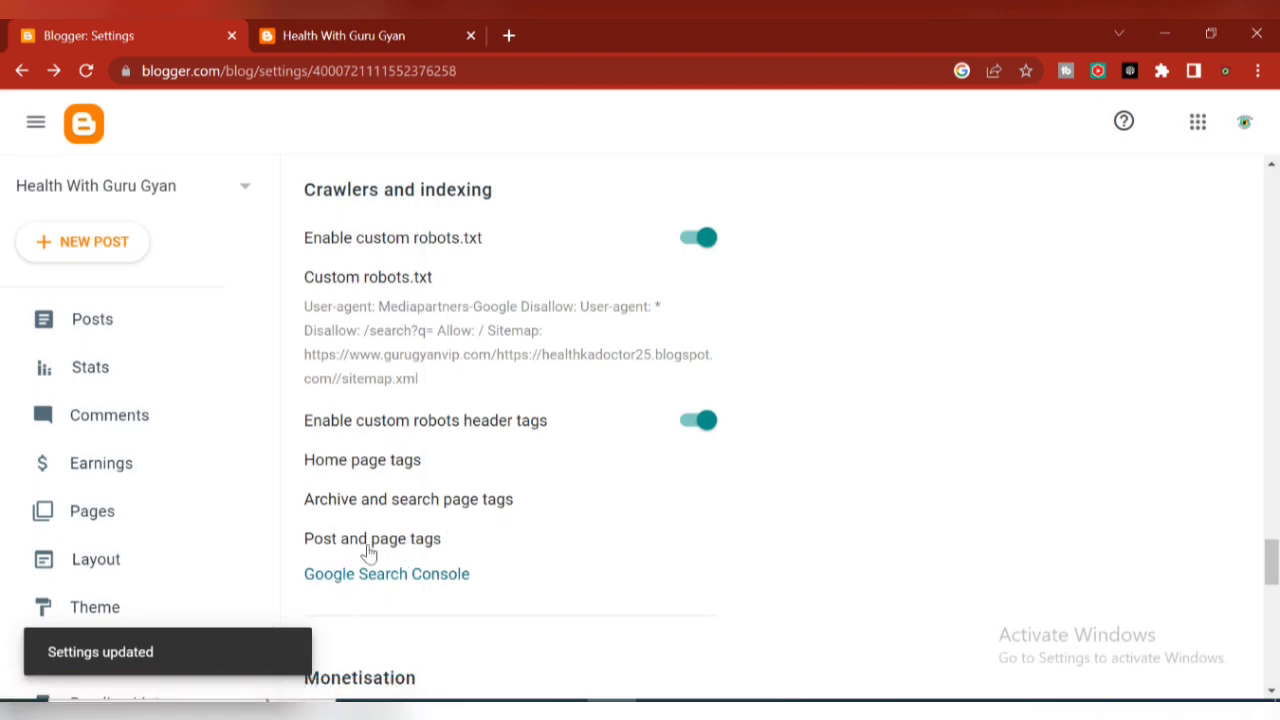
left_click(430, 545)
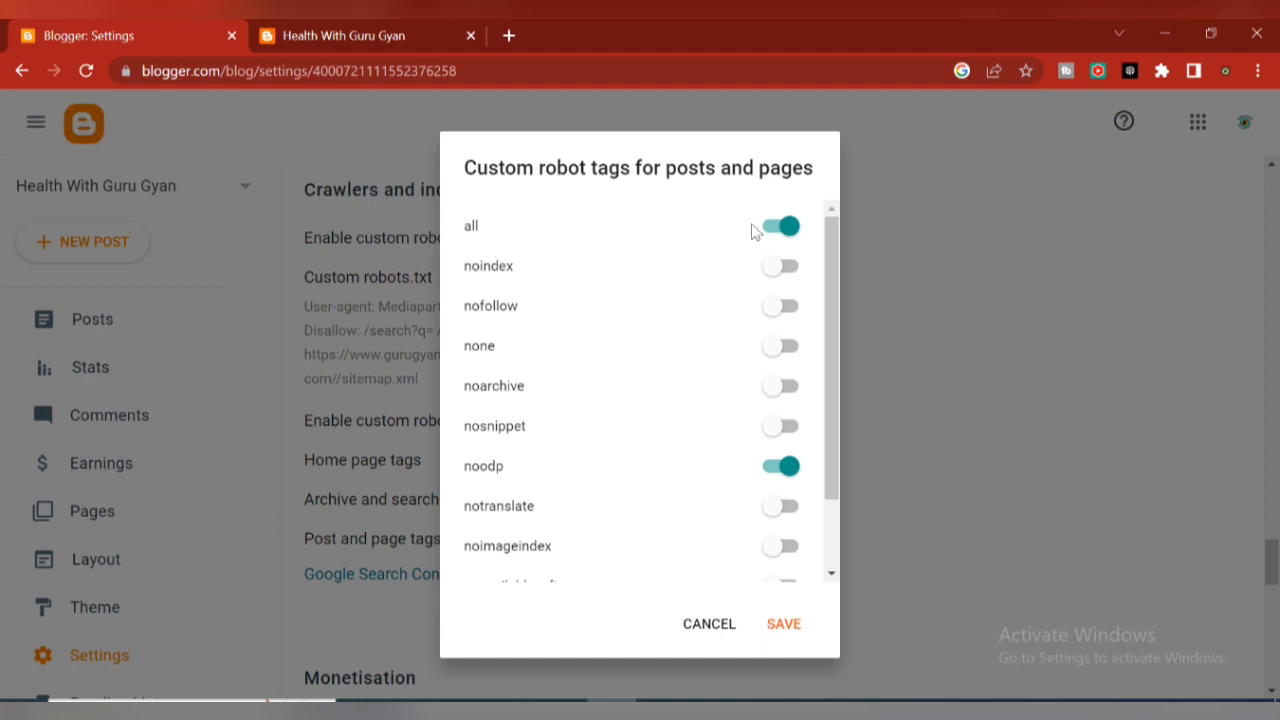
left_click(778, 628)
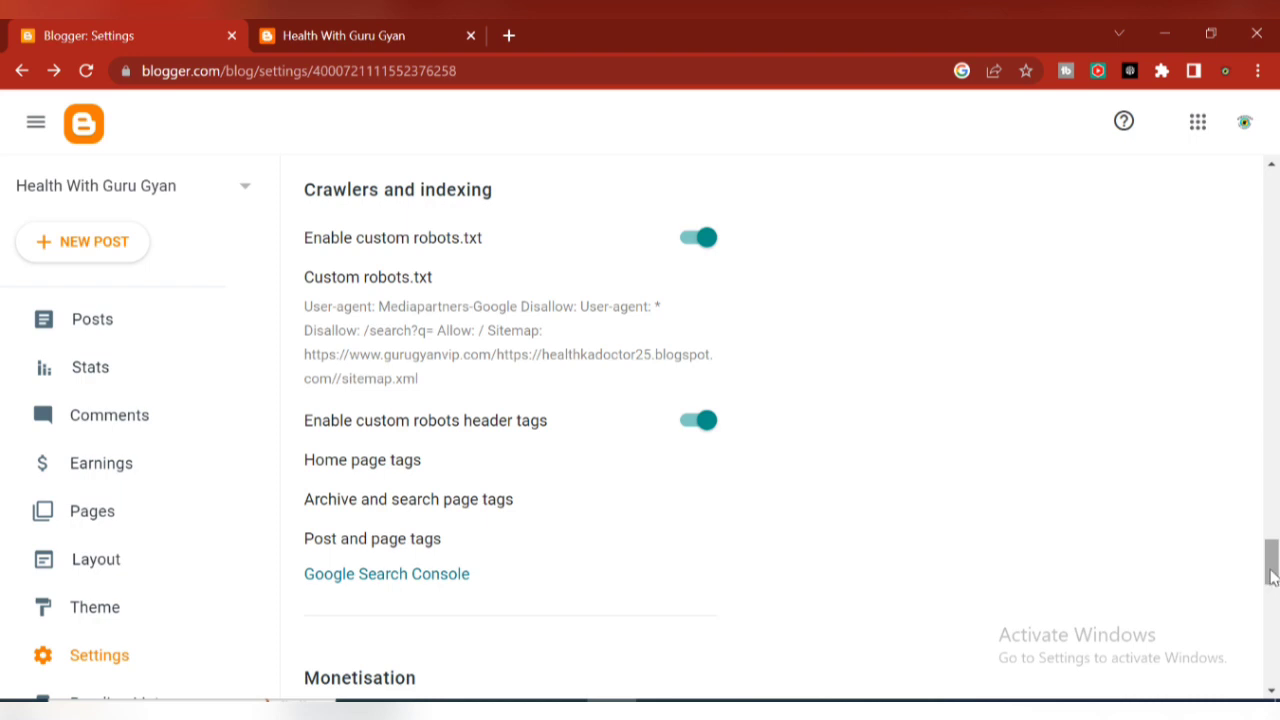
Open Google Search Console from the Crawlers and indexing settings and examine the Performance report, URL inspection and submitted sitemaps.
mouse_move(1272, 576)
left_mouse_down()
mouse_move(1272, 682)
mouse_move(1272, 598)
left_mouse_up()
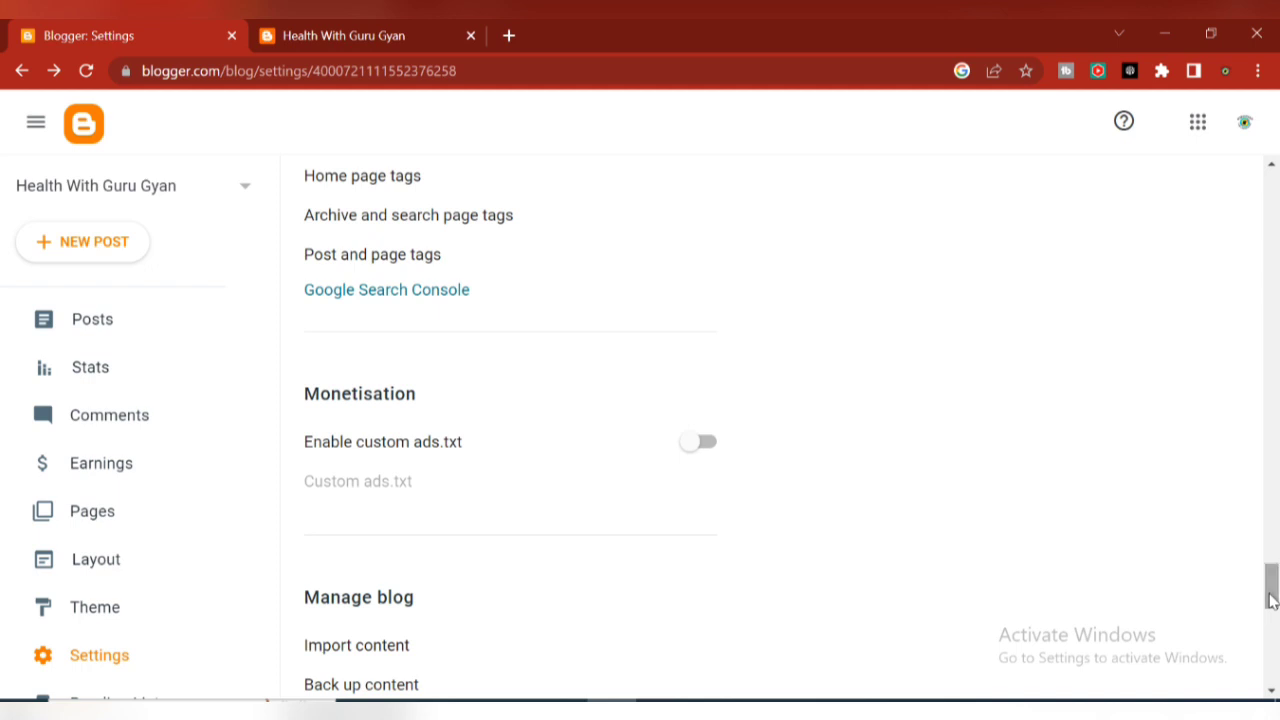
left_click_drag(1272, 598, 1272, 590)
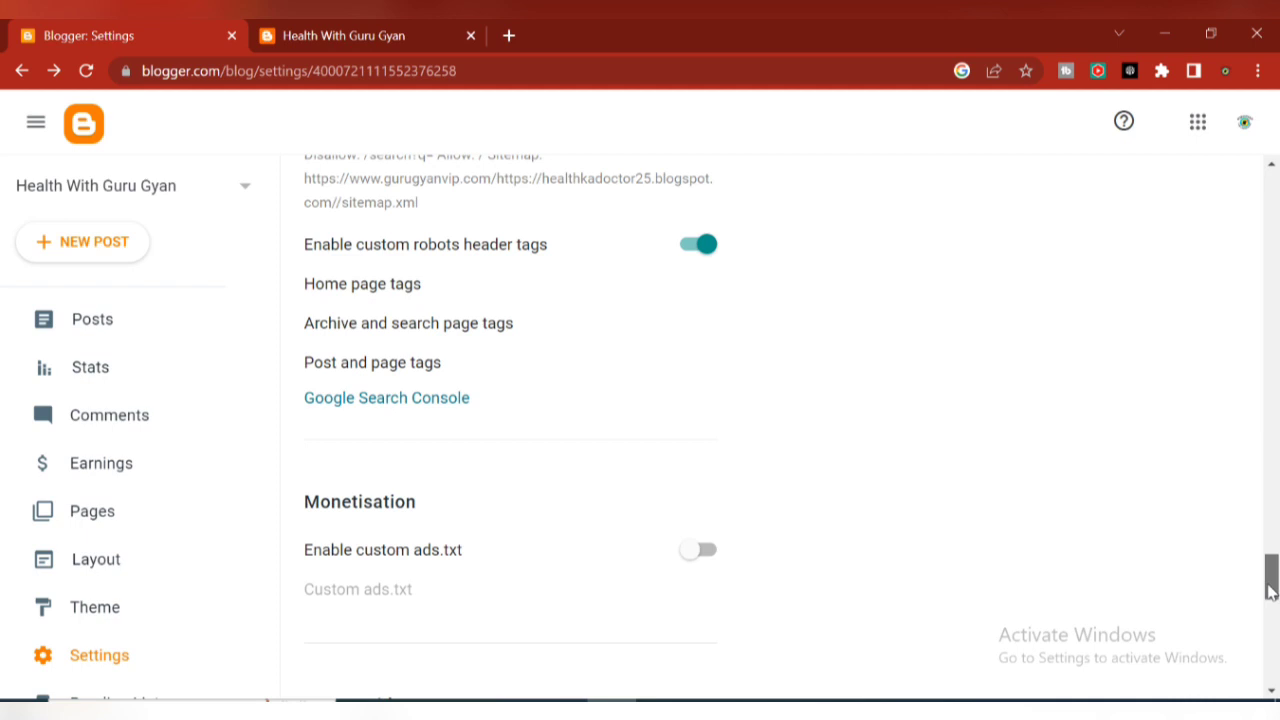
left_click_drag(1270, 592, 1270, 586)
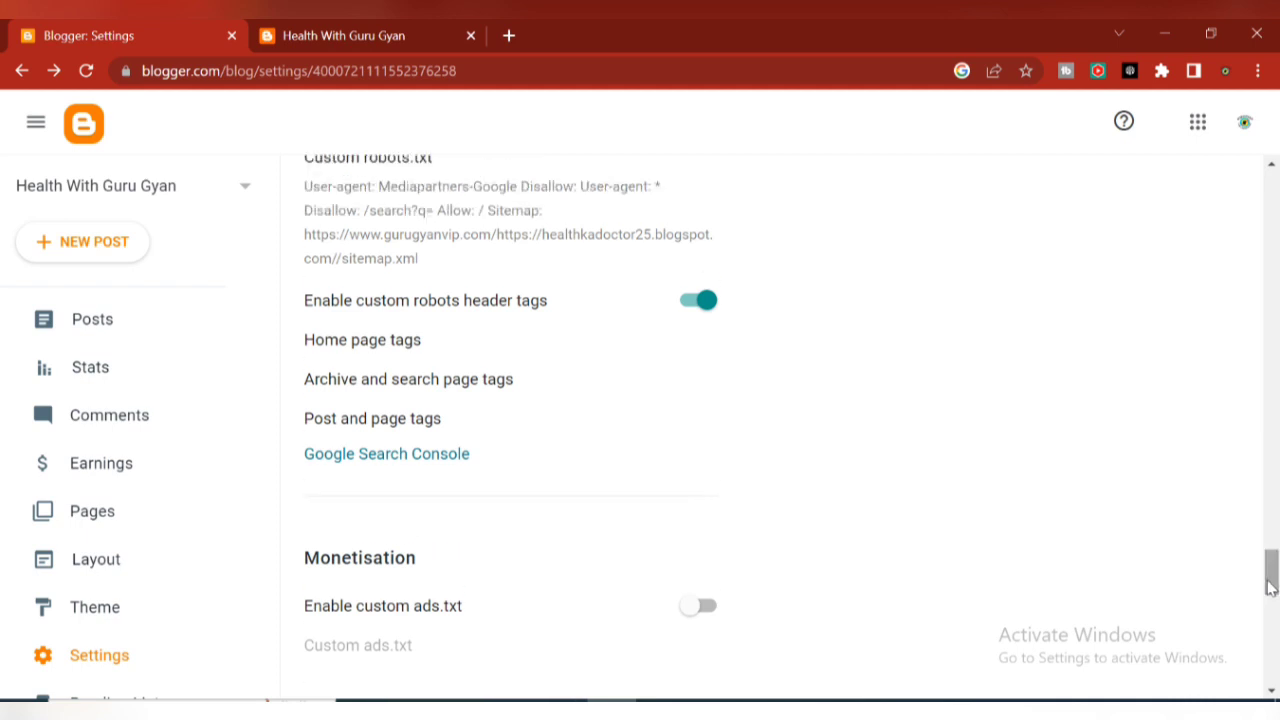
left_click(378, 456)
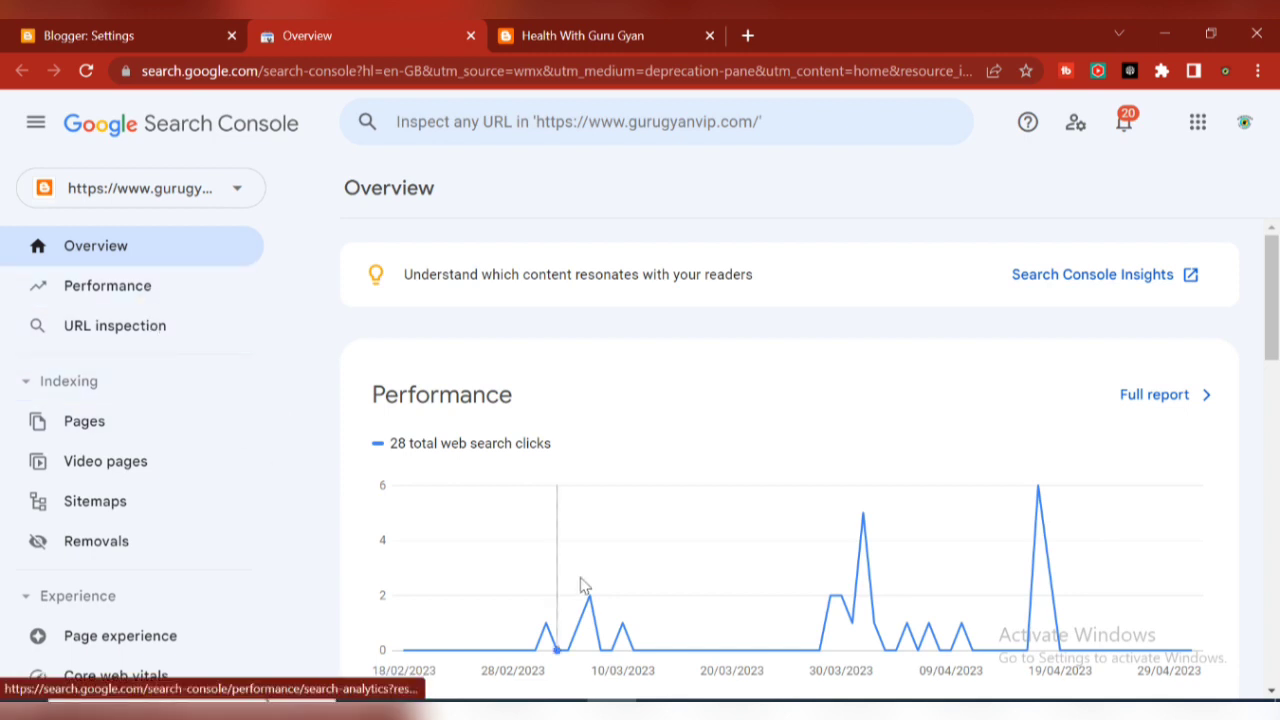
left_click(137, 290)
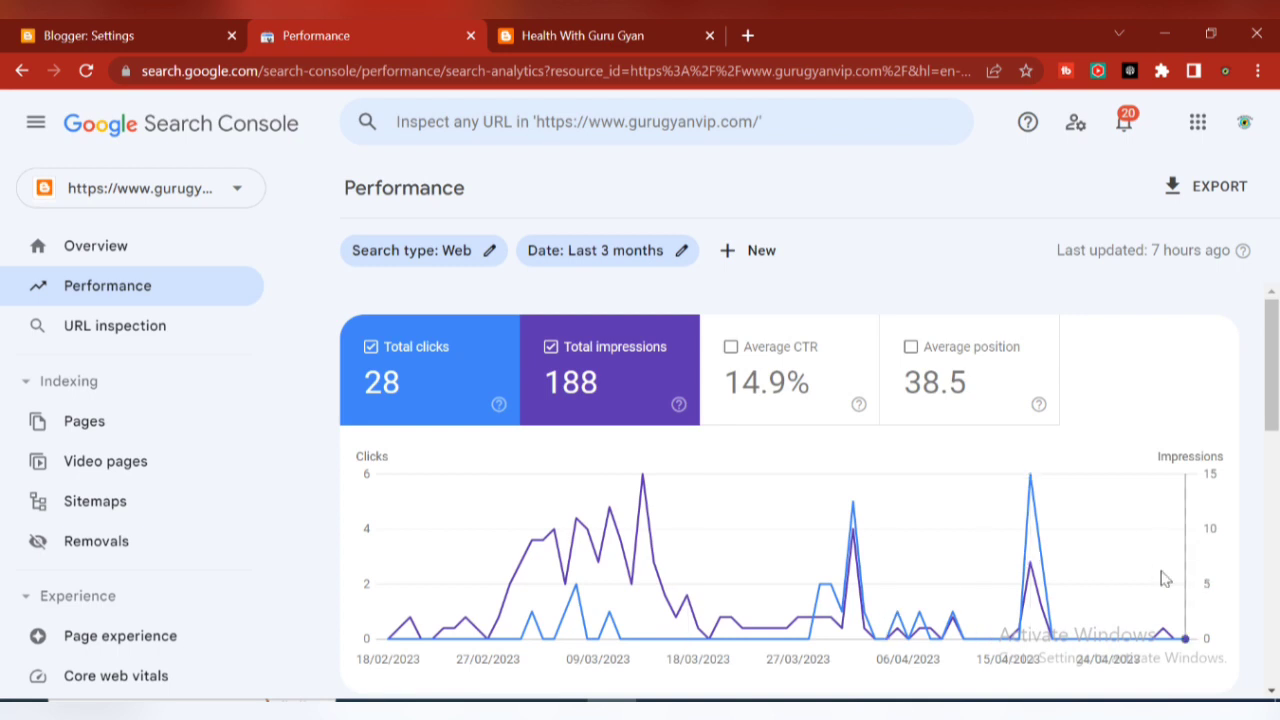
left_click(110, 330)
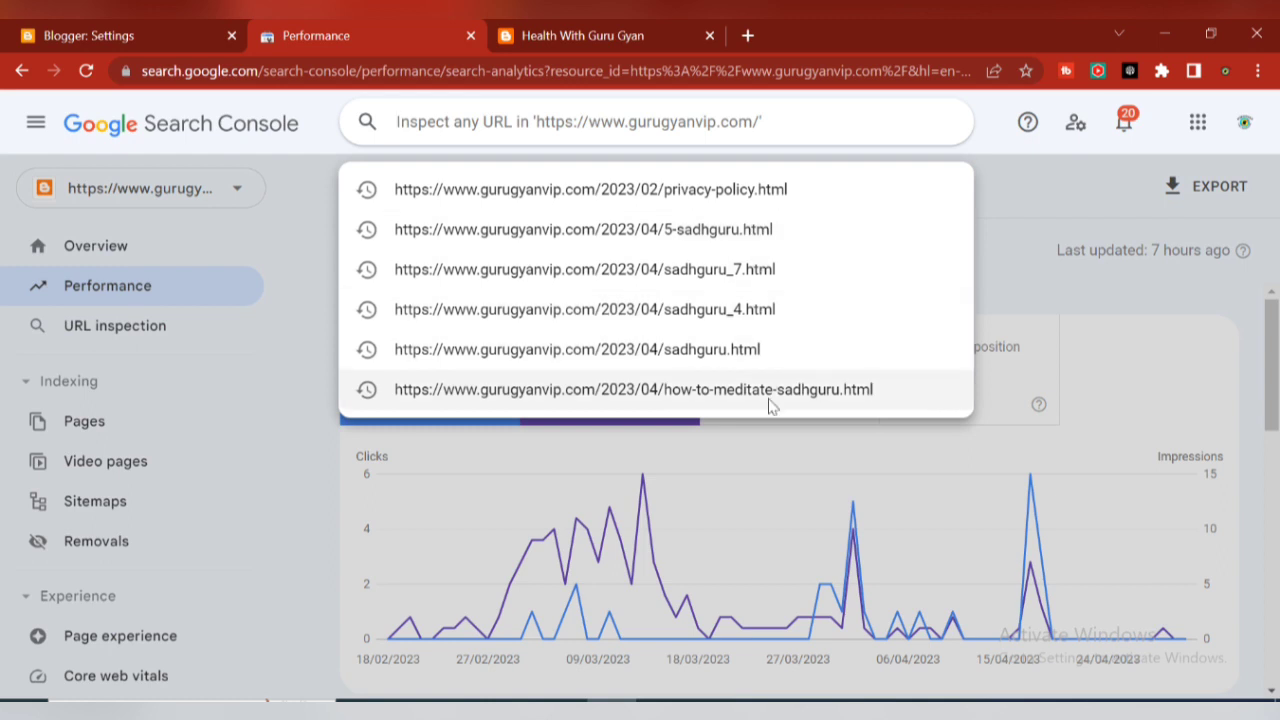
left_click(307, 186)
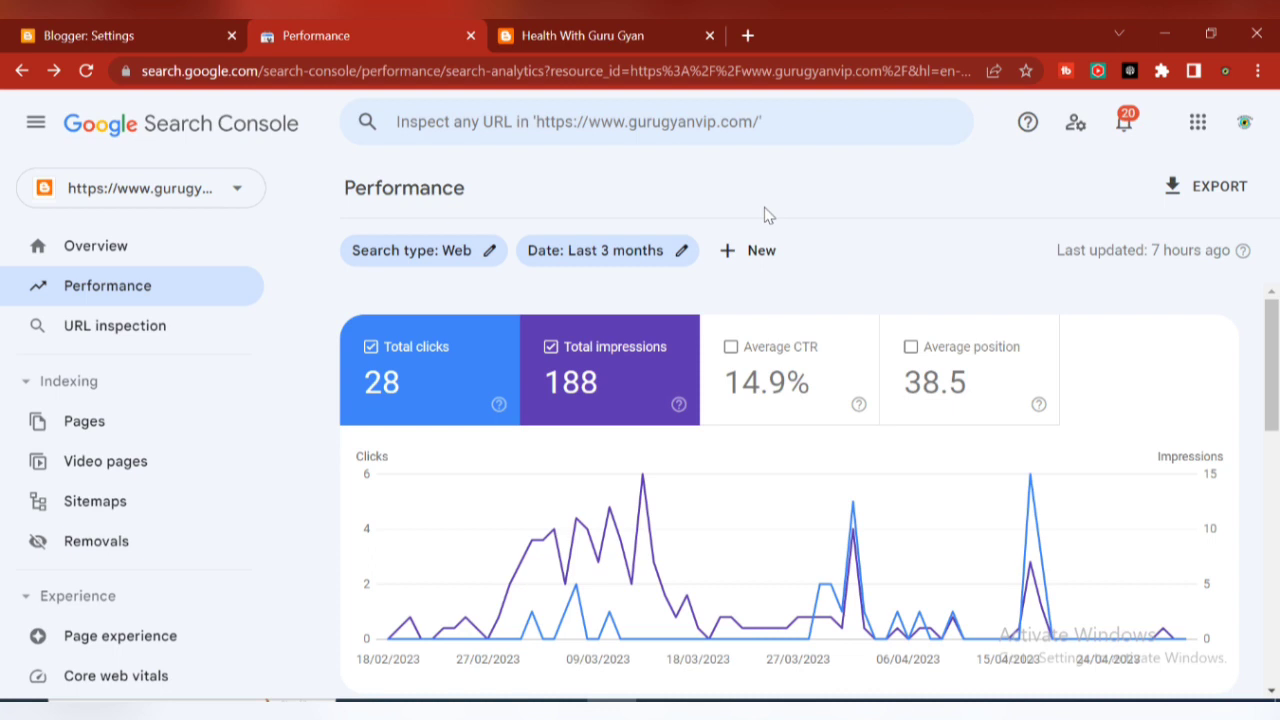
left_click(70, 501)
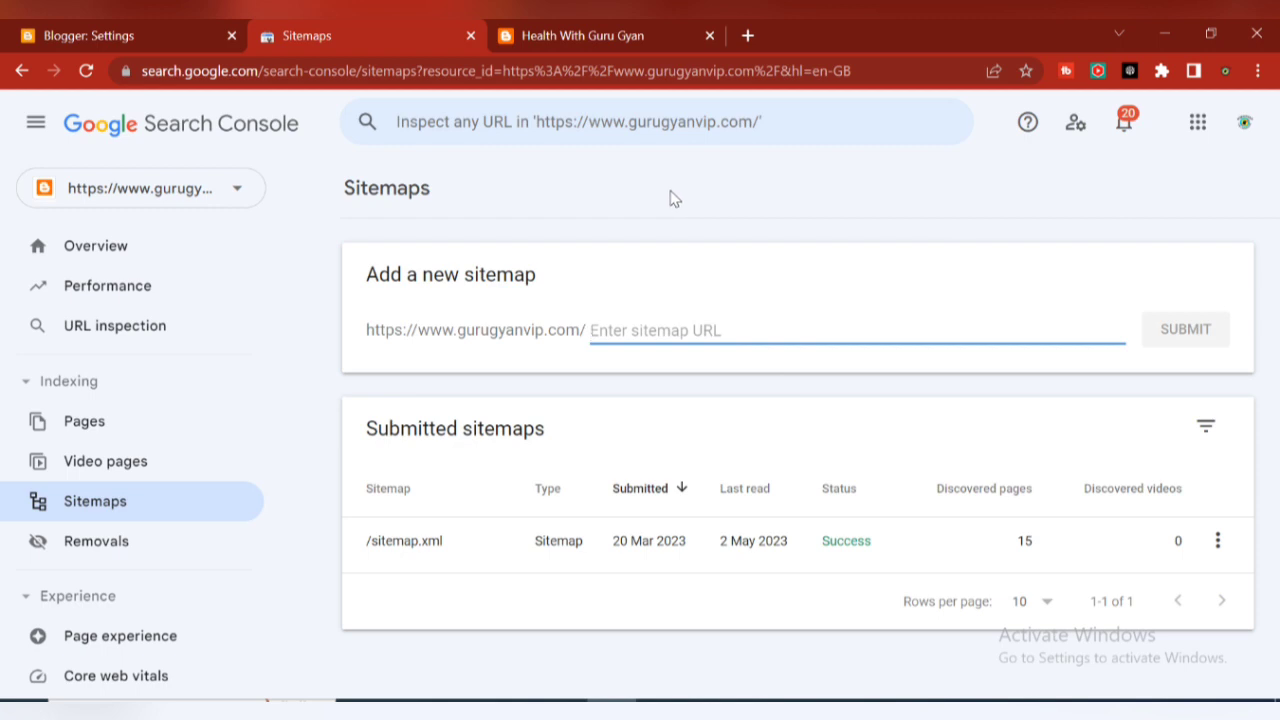
Return to Blogger and examine the blog's stats, including the detailed views, top referrers and audience locations.
left_click(67, 28)
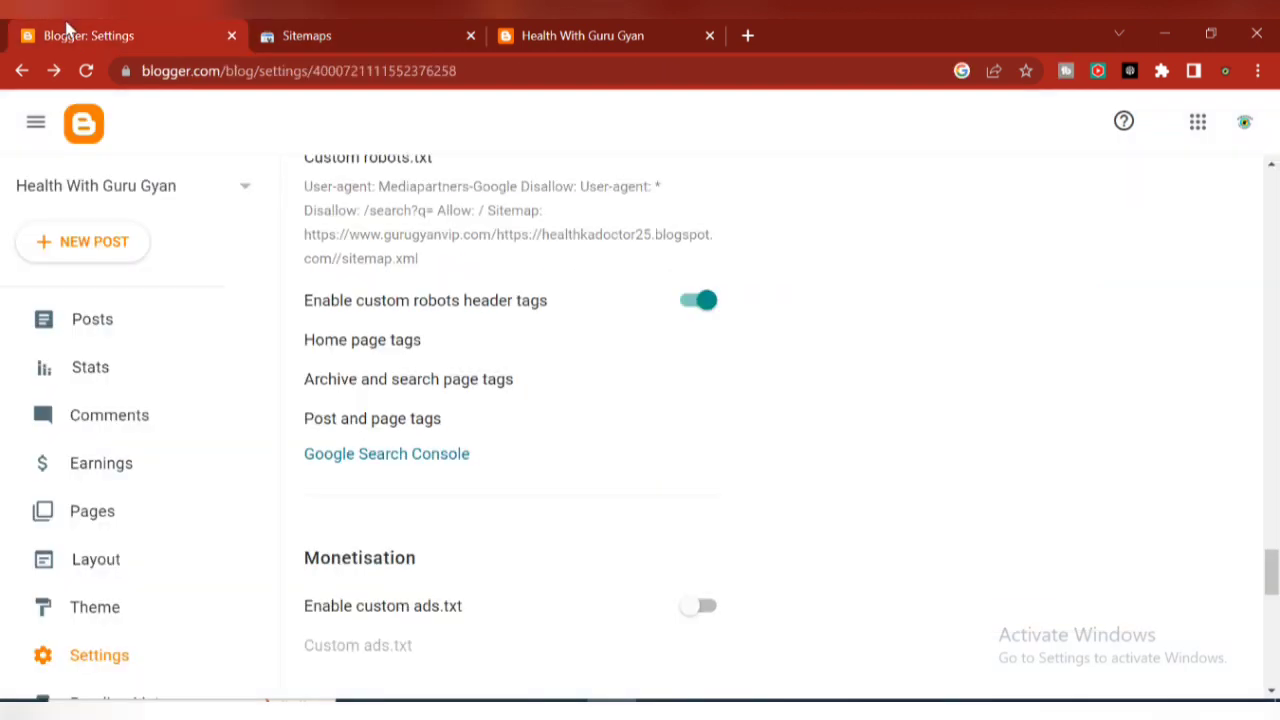
left_click(78, 370)
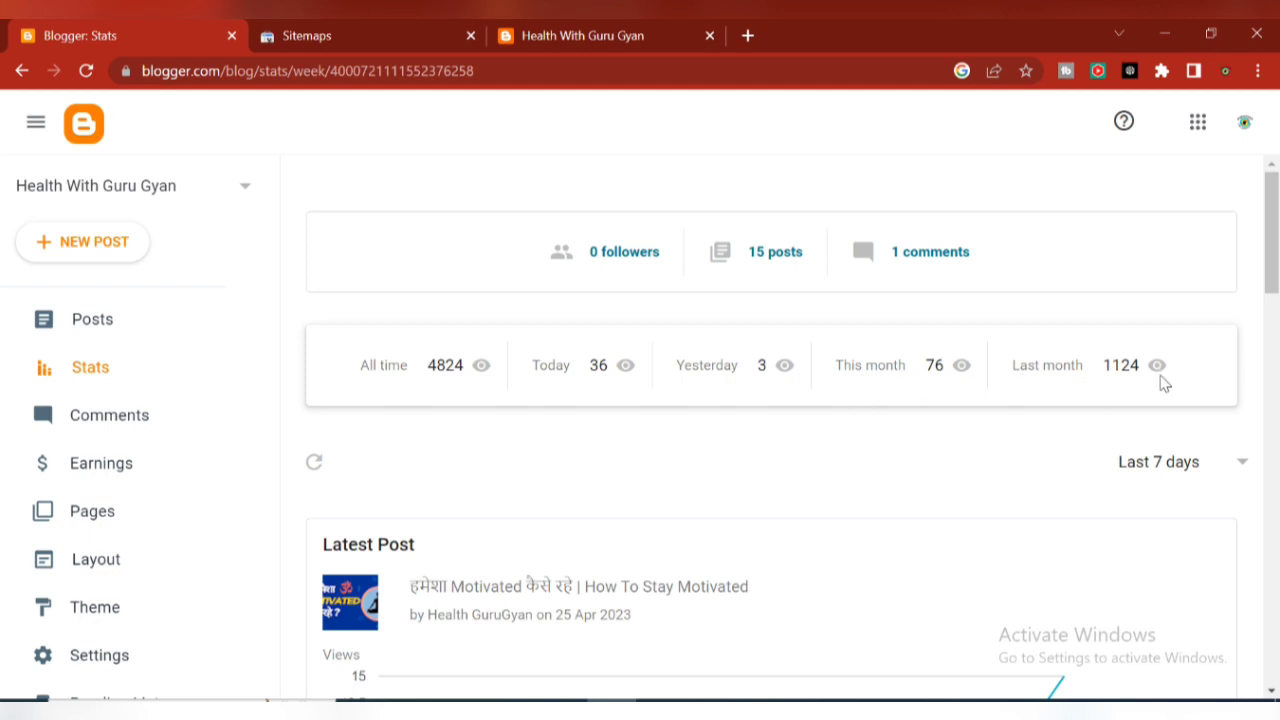
left_click_drag(1277, 232, 1277, 403)
left_click(1135, 488)
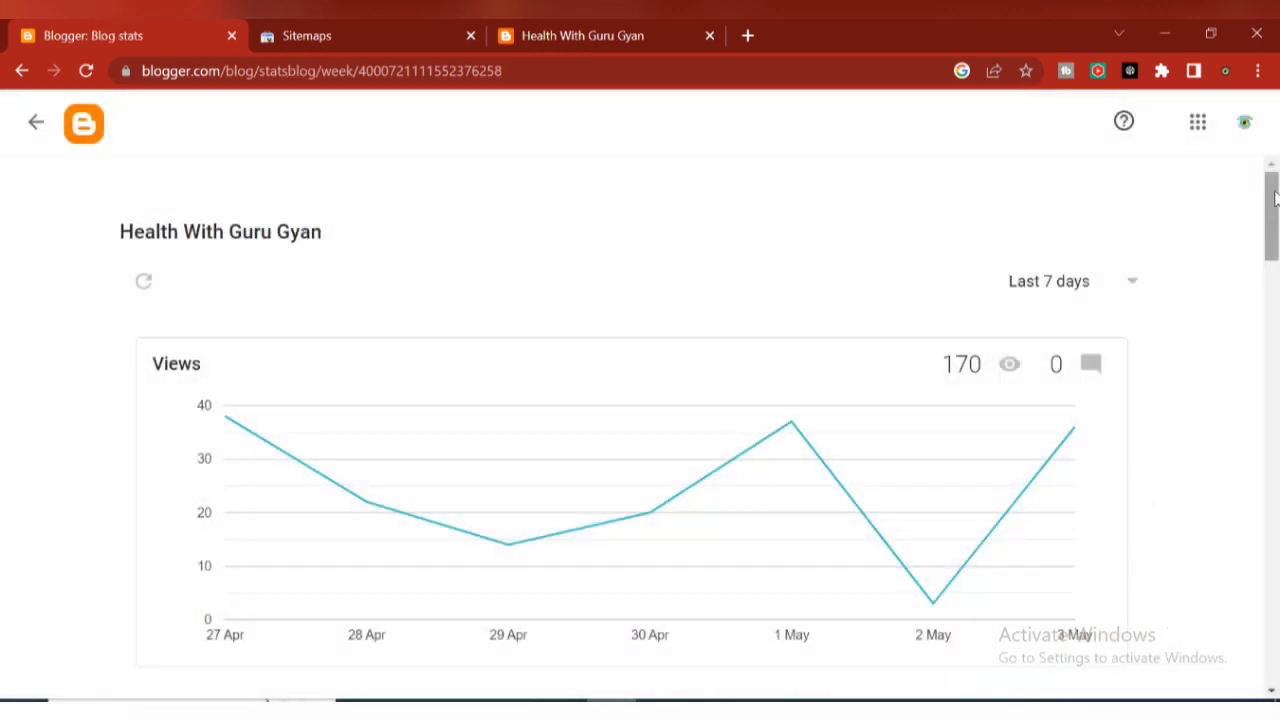
left_click_drag(1277, 199, 1275, 288)
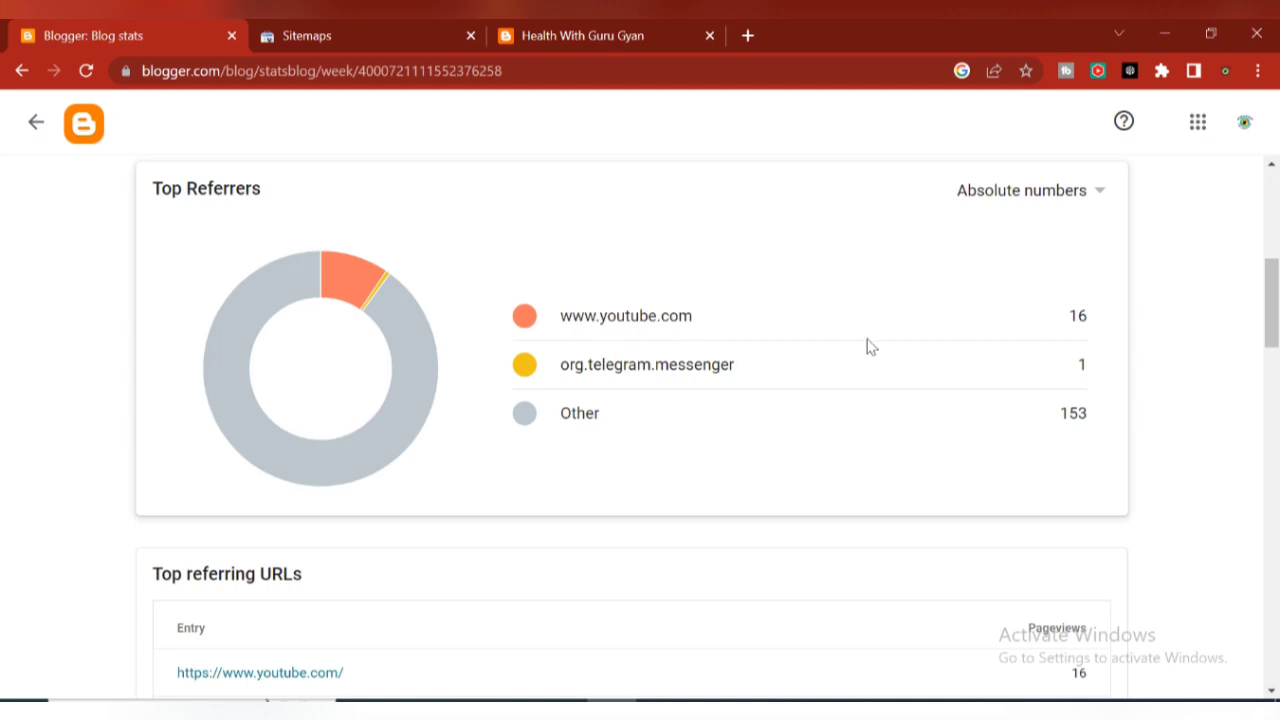
left_click_drag(1278, 305, 1276, 632)
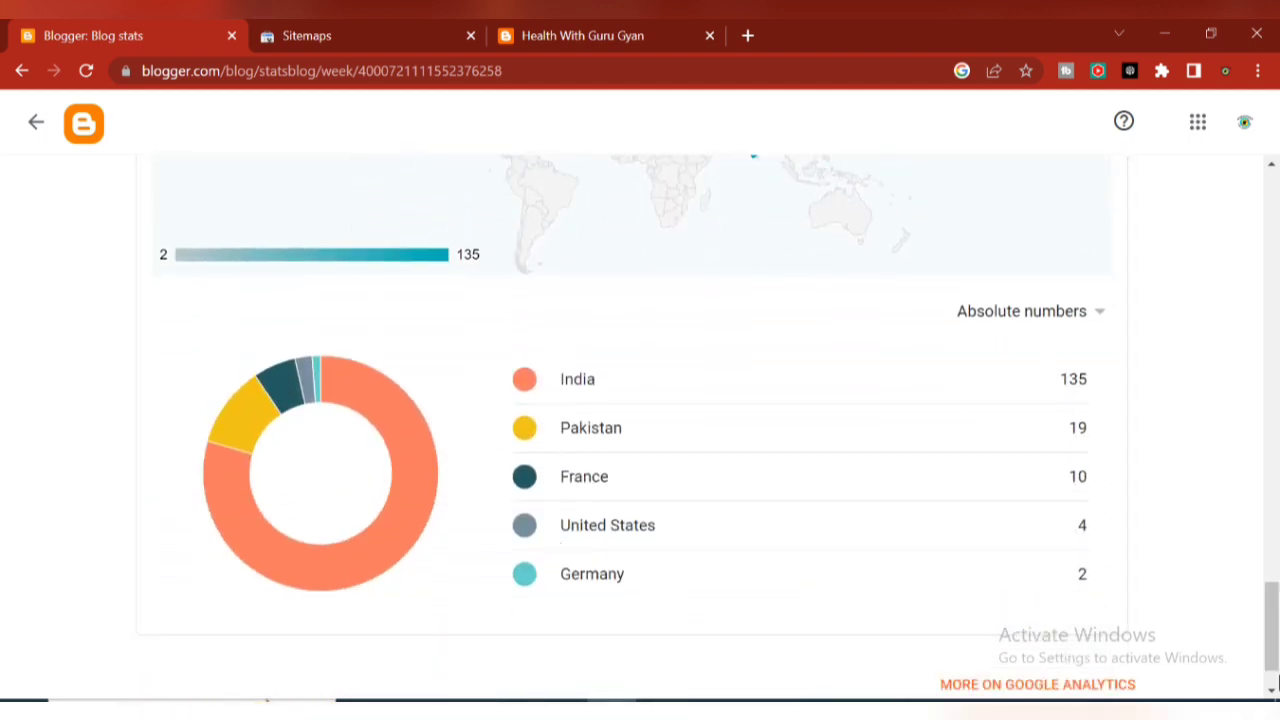
left_click_drag(1274, 657, 1243, 185)
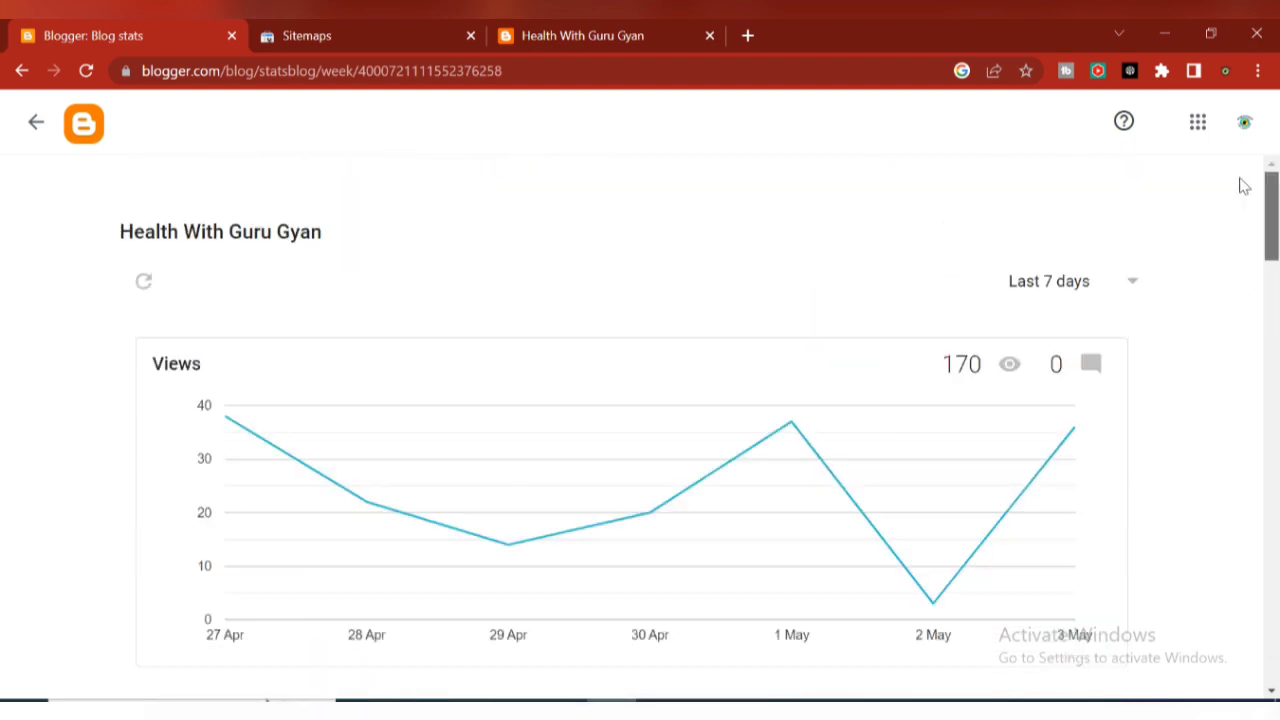
Go back to the blog's Posts list and review the published posts from newest to oldest.
left_click(21, 71)
left_click(21, 71)
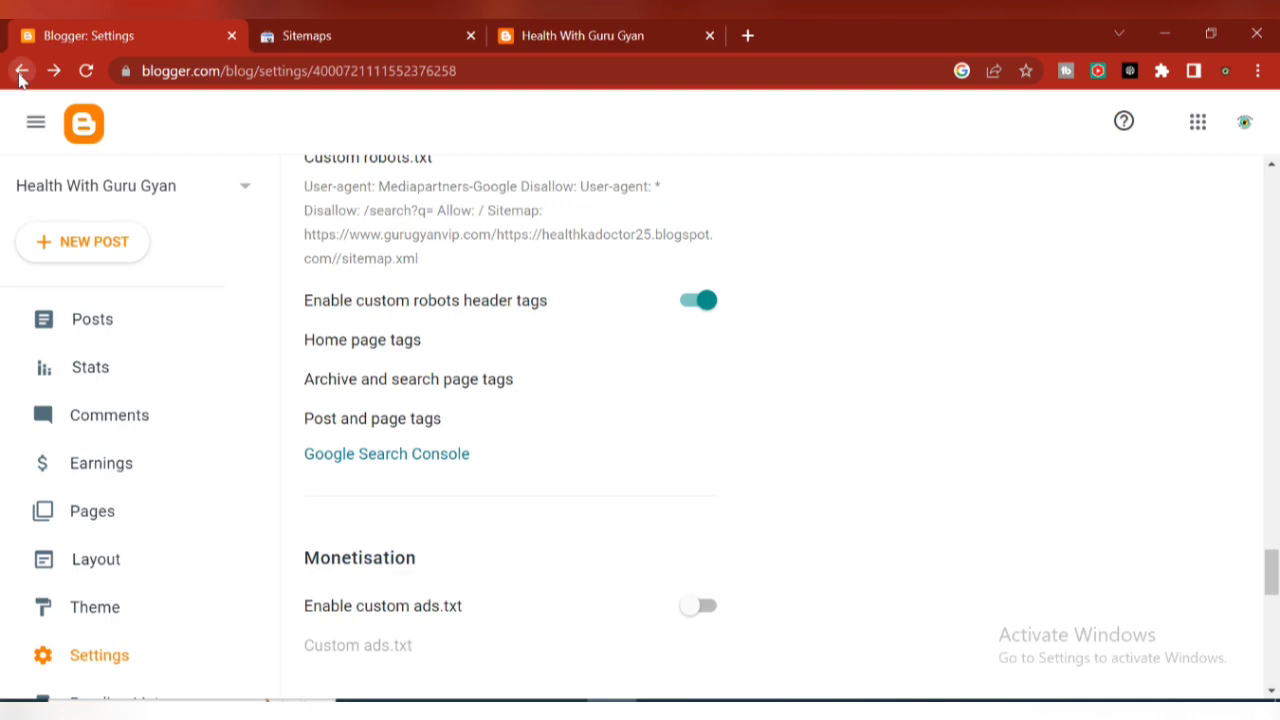
left_click(21, 71)
left_click(21, 71)
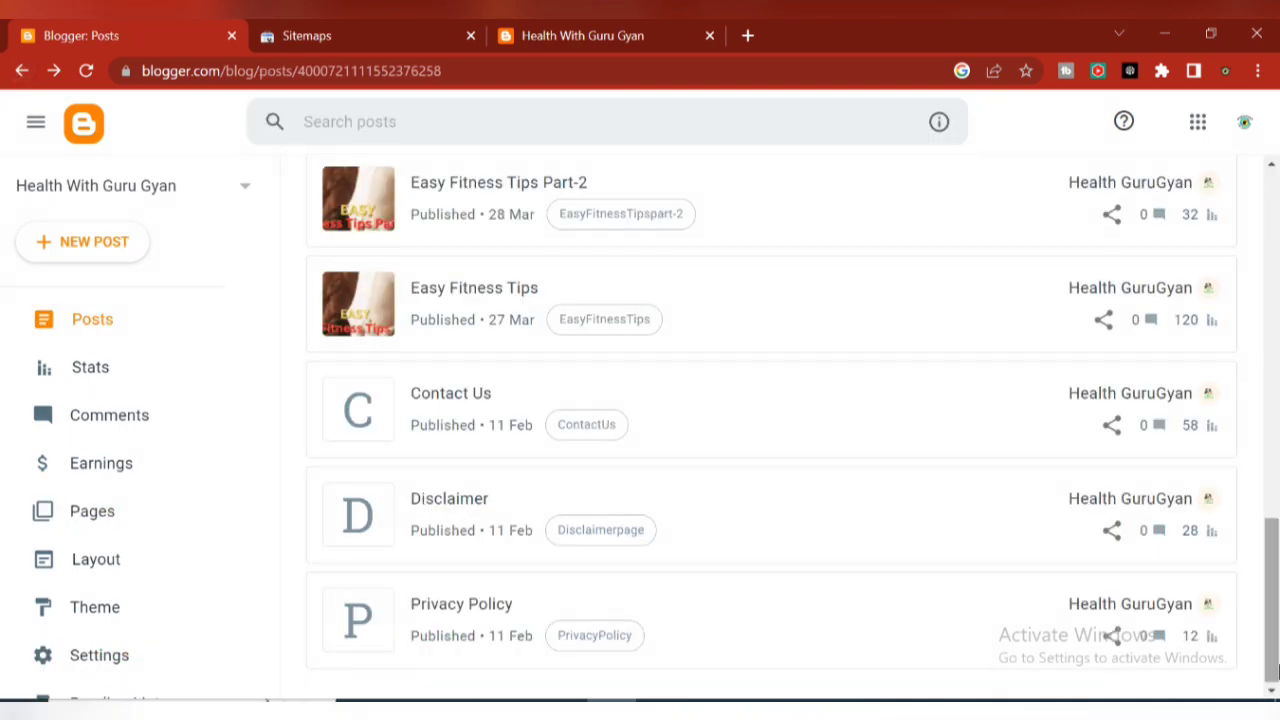
scroll(1234, 314, "up", 15)
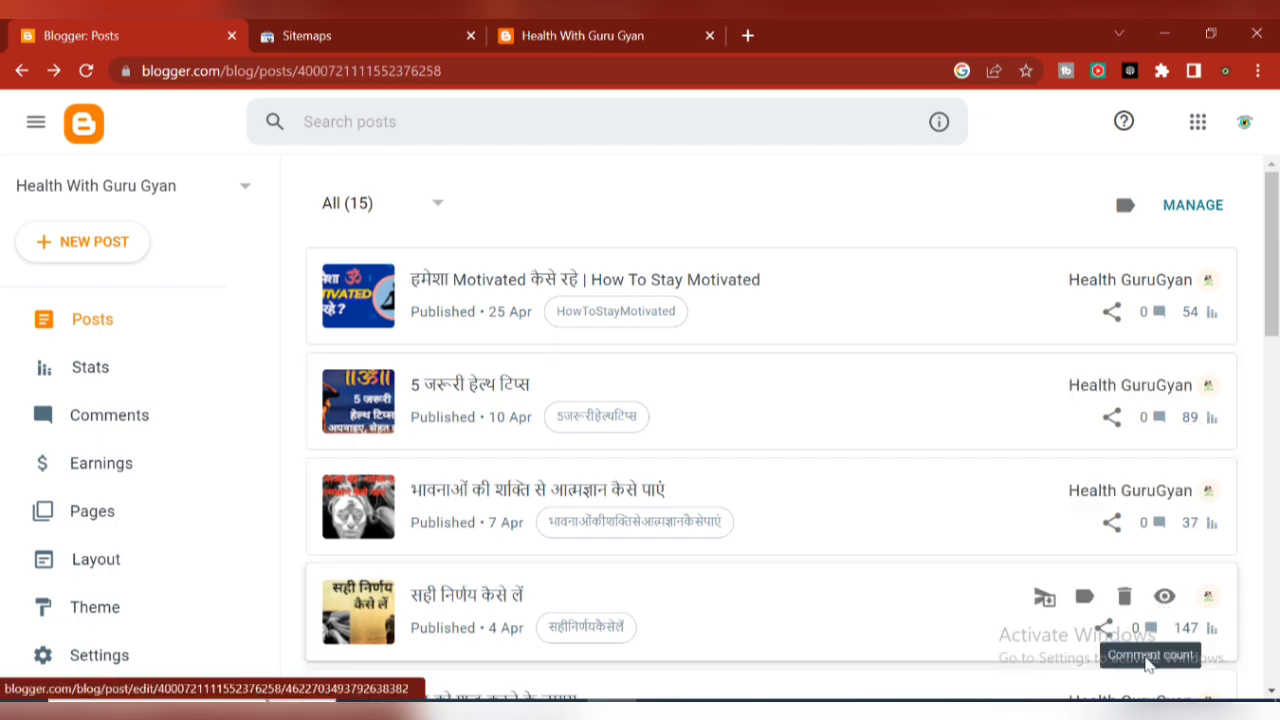
scroll(1266, 580, "down", 7)
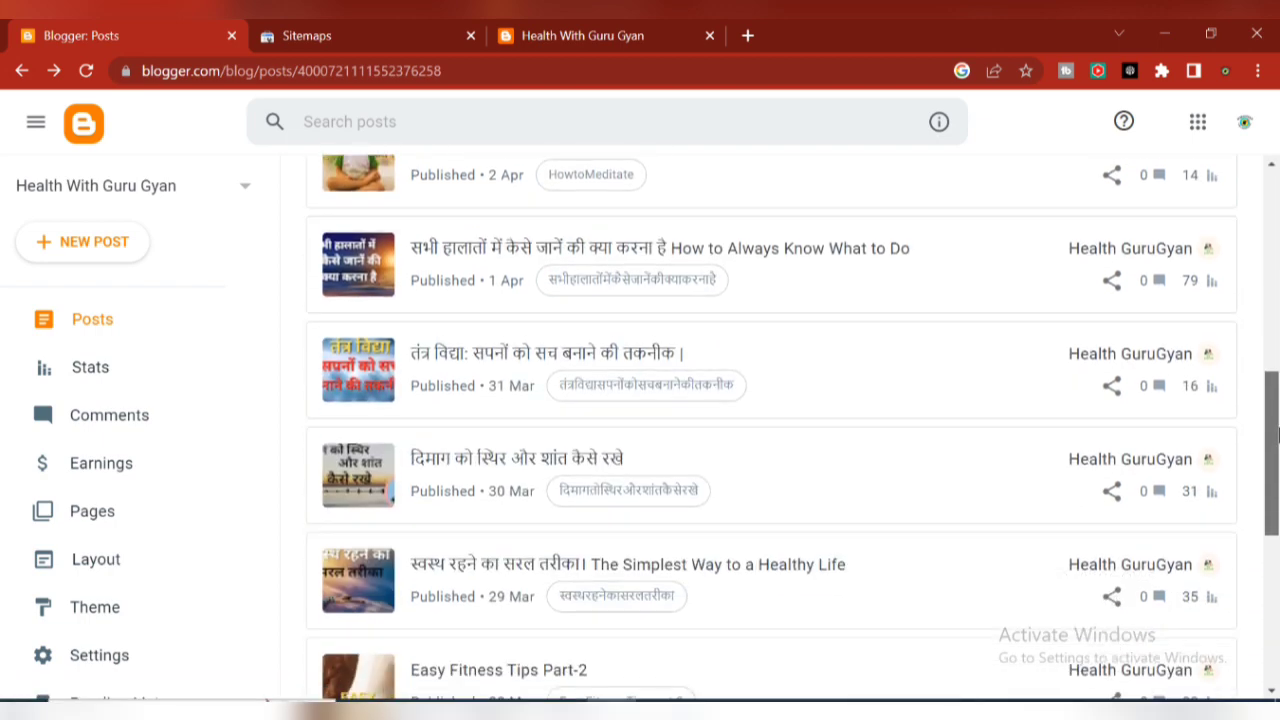
left_click_drag(1276, 432, 1262, 130)
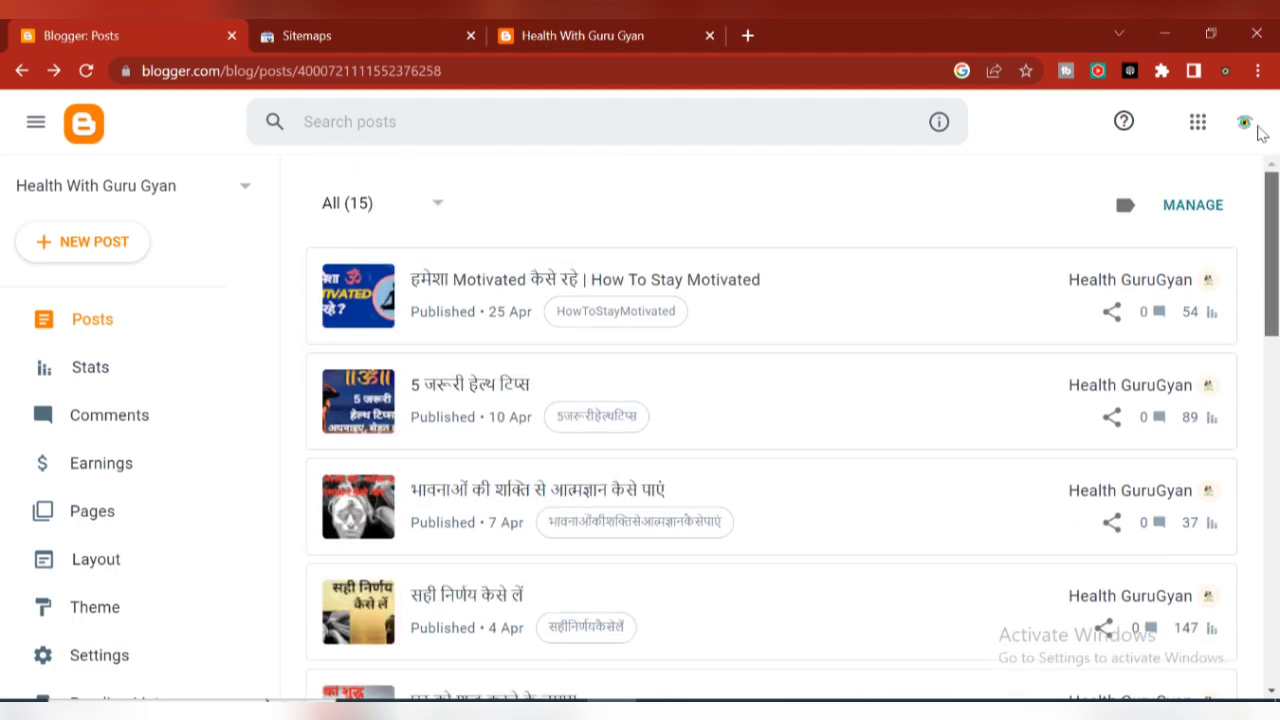
Browse the available blog themes and view the Restore option for uploading a theme file, then cancel it.
left_click(90, 618)
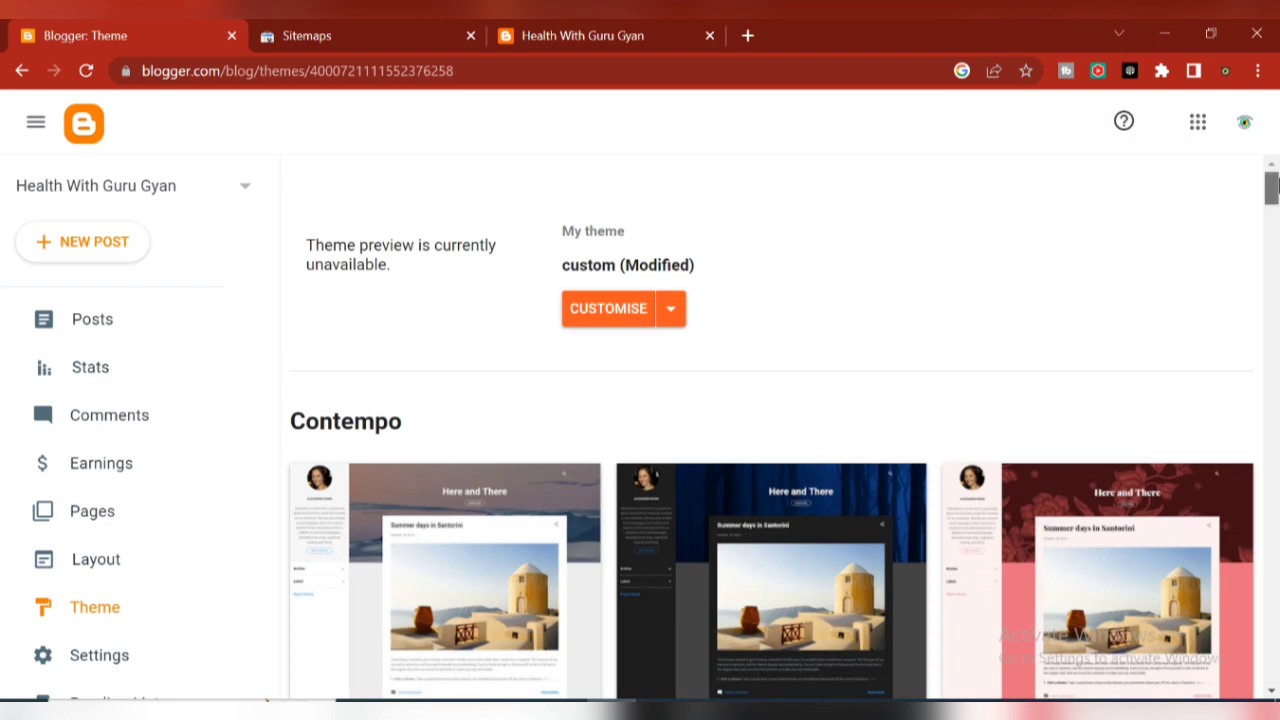
left_click_drag(1271, 190, 1273, 298)
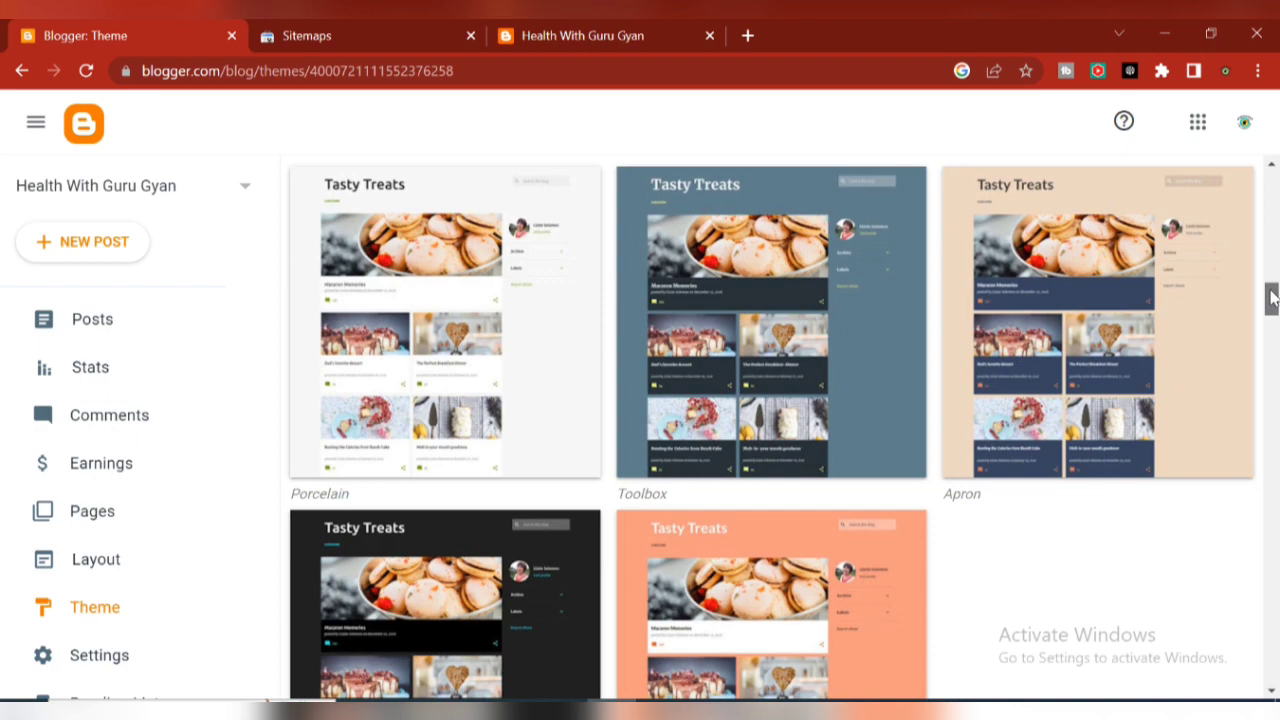
left_click_drag(1271, 297, 1271, 180)
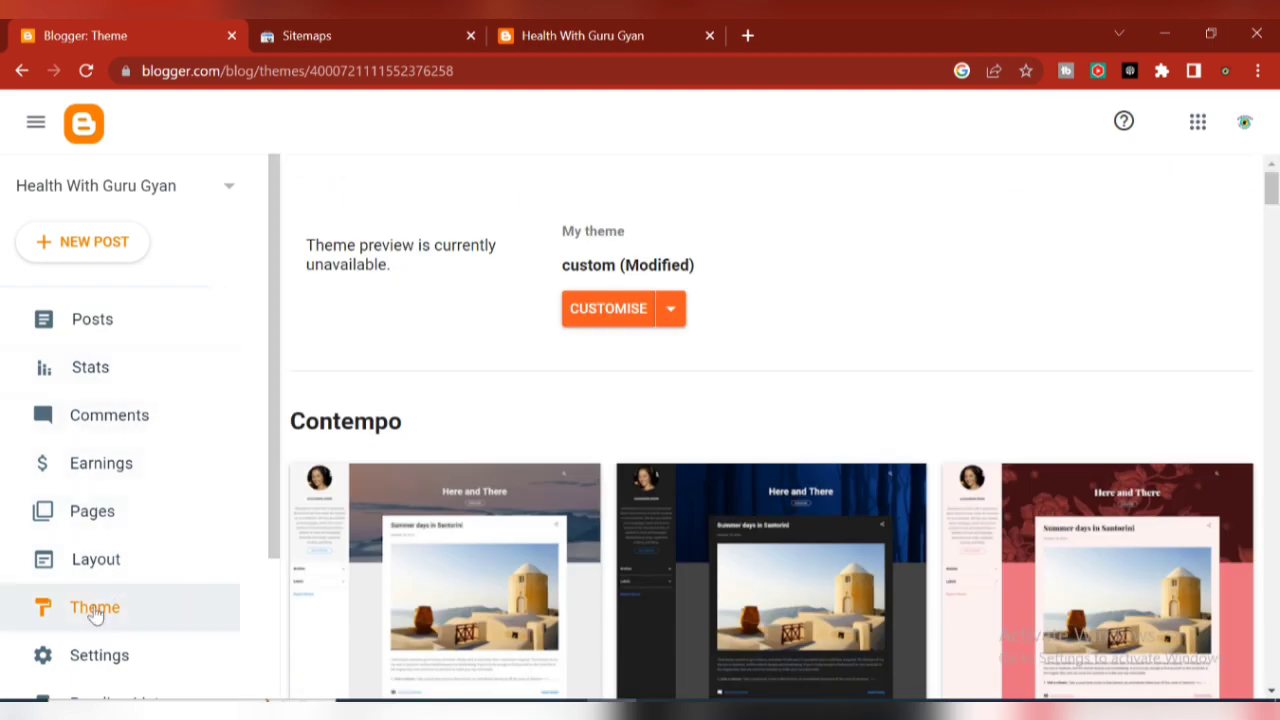
left_click(671, 318)
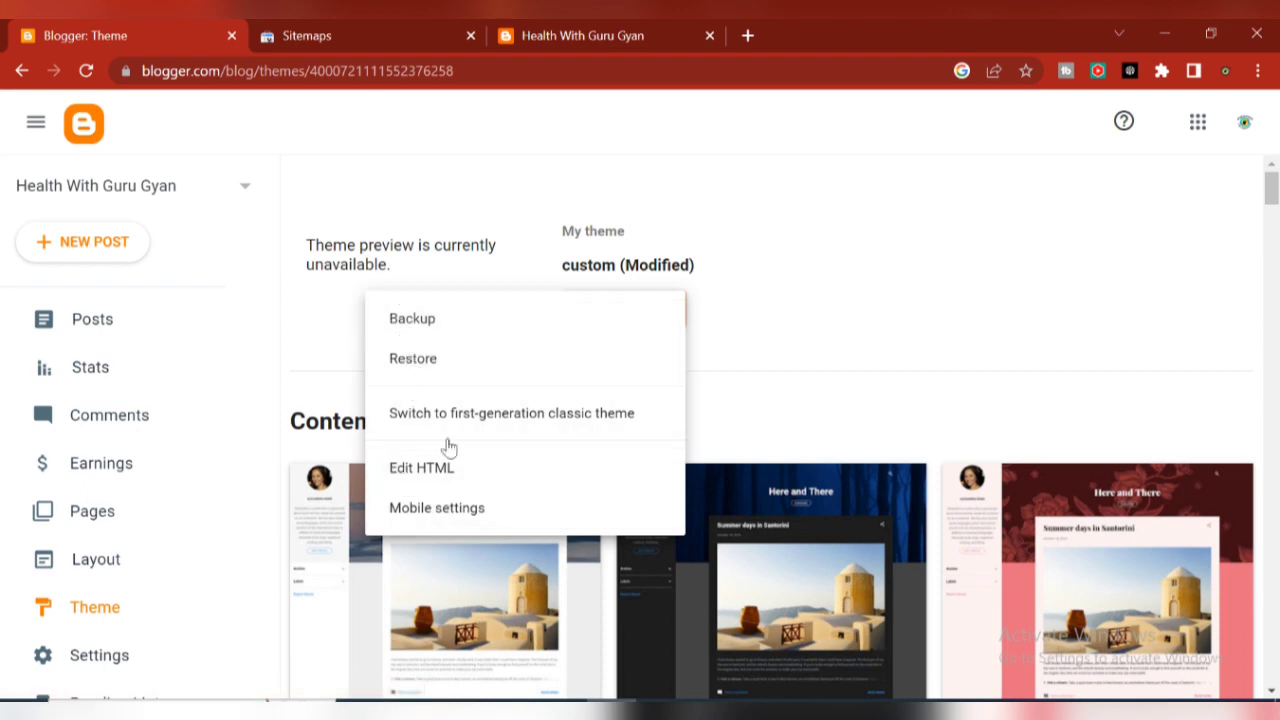
left_click(418, 372)
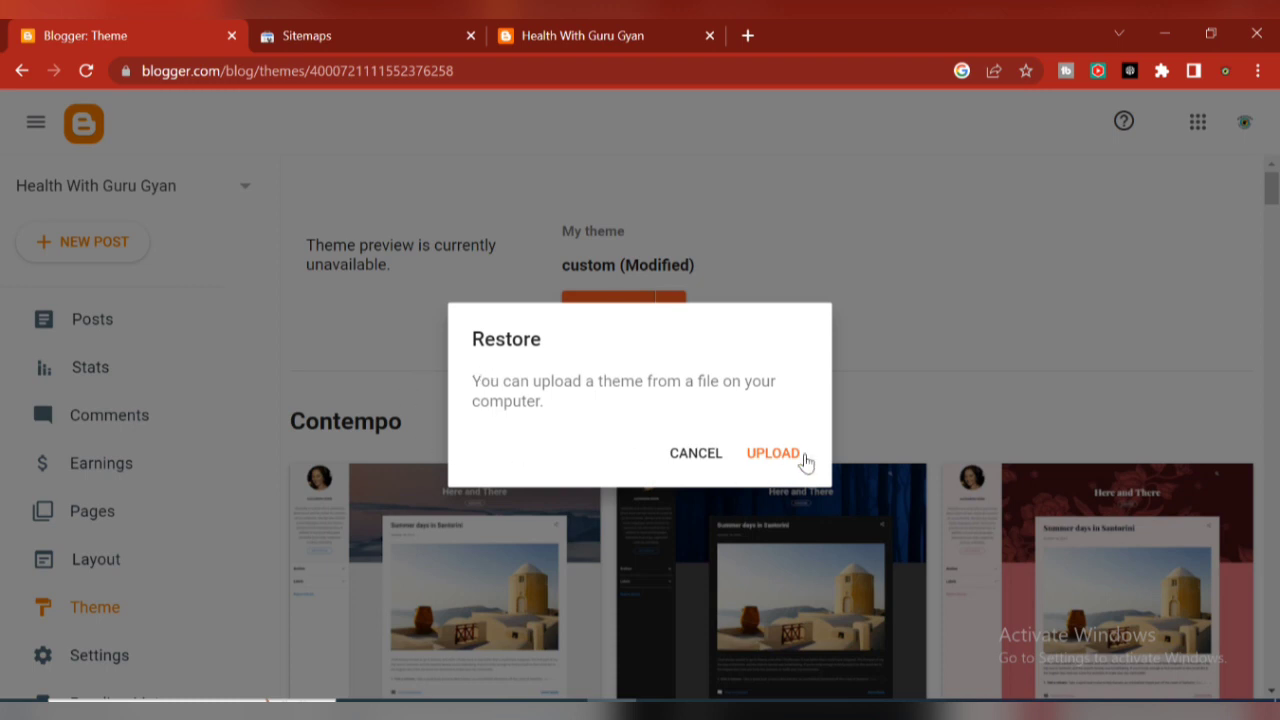
left_click(702, 457)
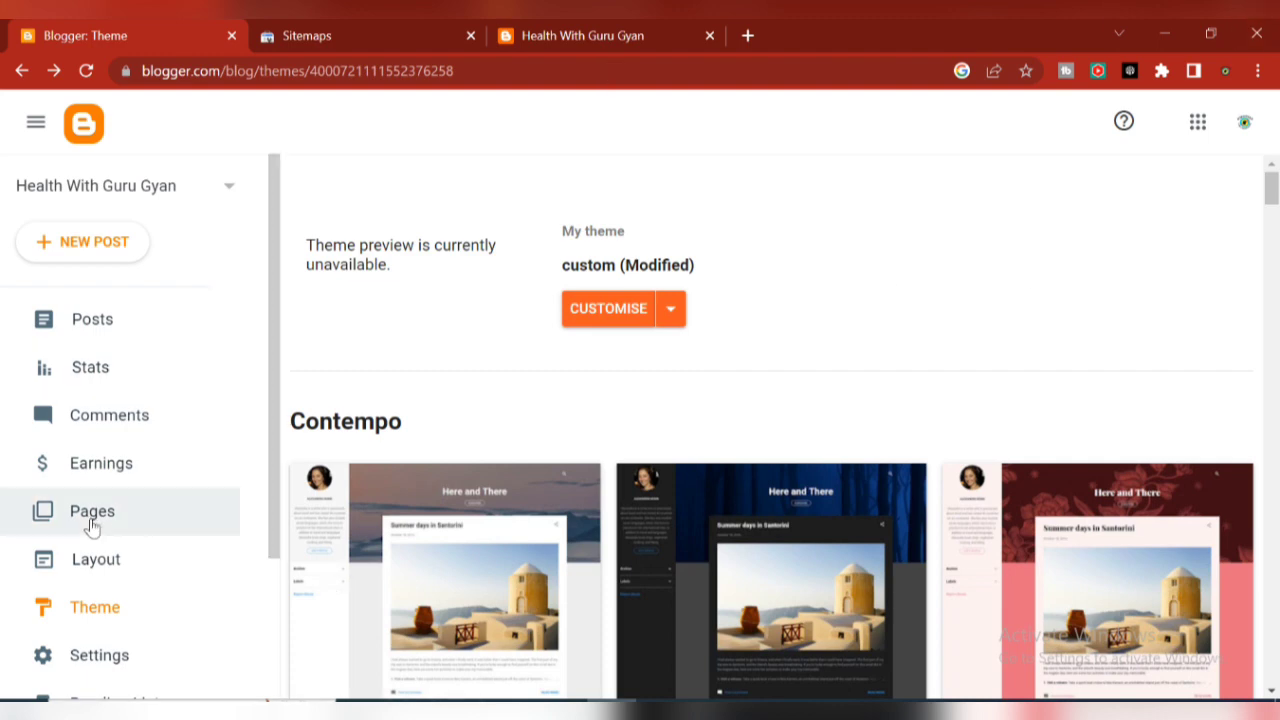
Open the blog's Layout page and compare its gadgets with the live blog's home page down to the footer.
left_click(92, 564)
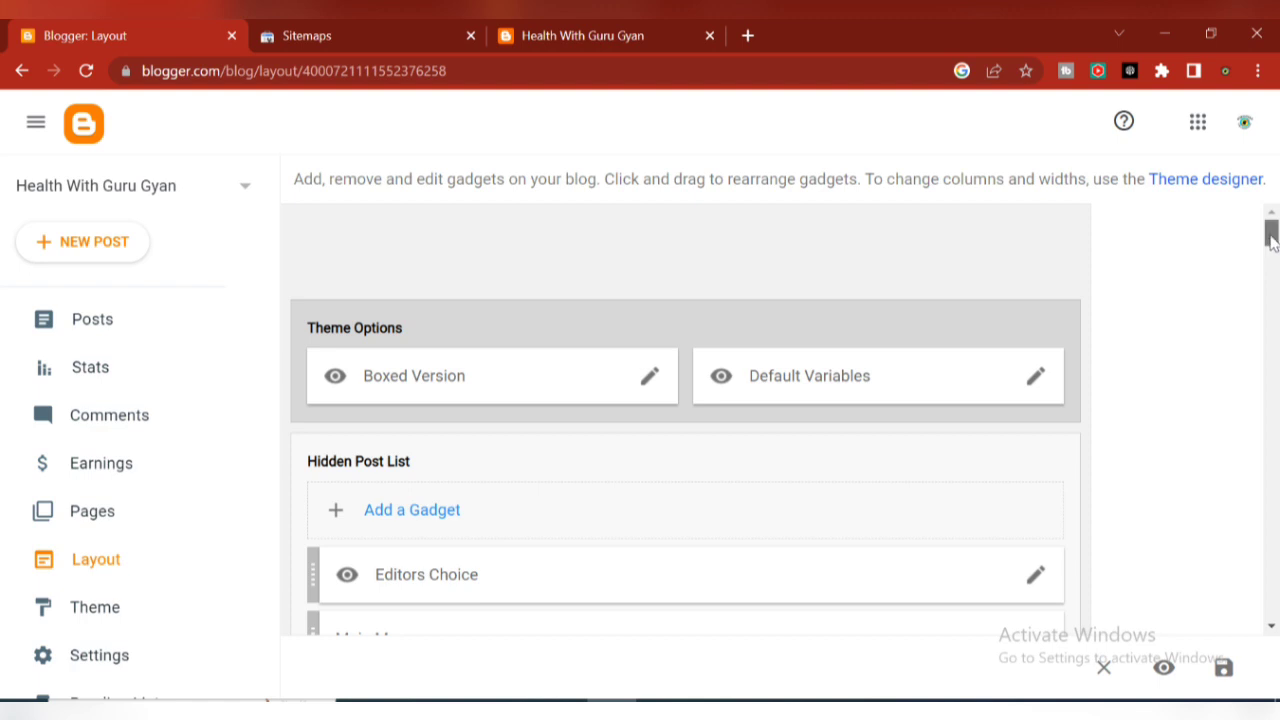
left_click_drag(1272, 240, 1271, 410)
left_click(562, 30)
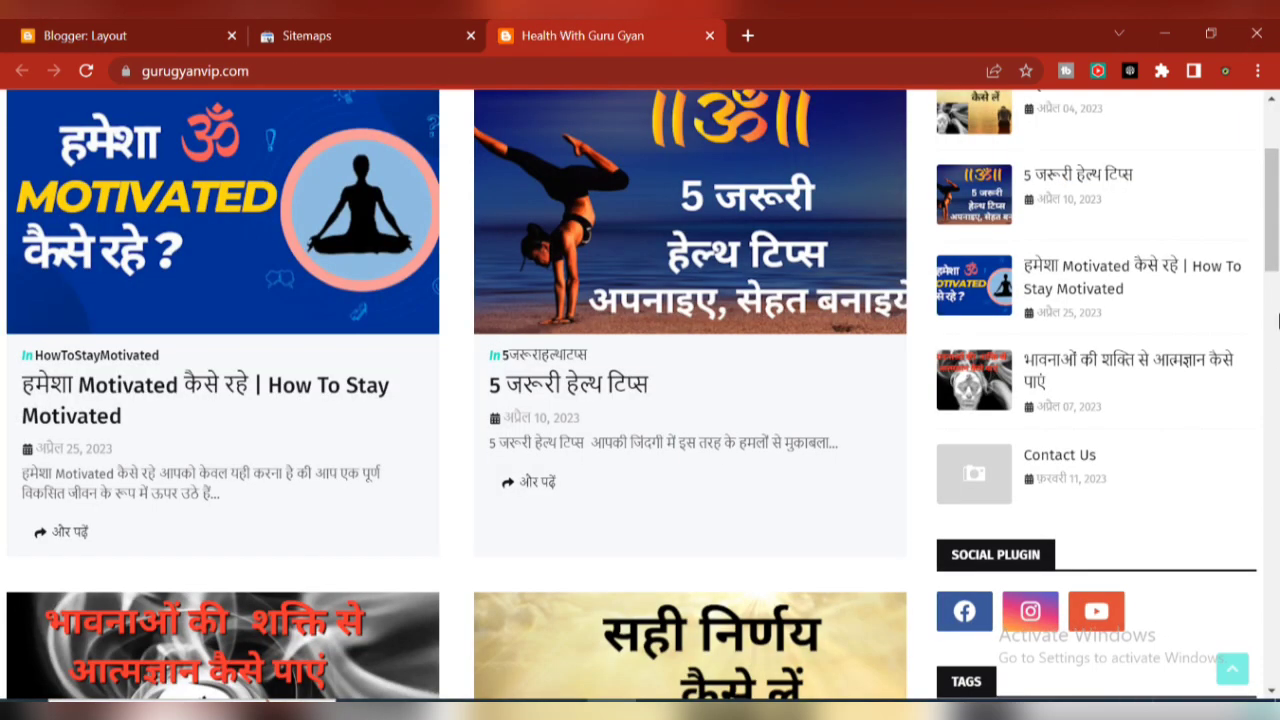
left_click_drag(1277, 200, 1277, 615)
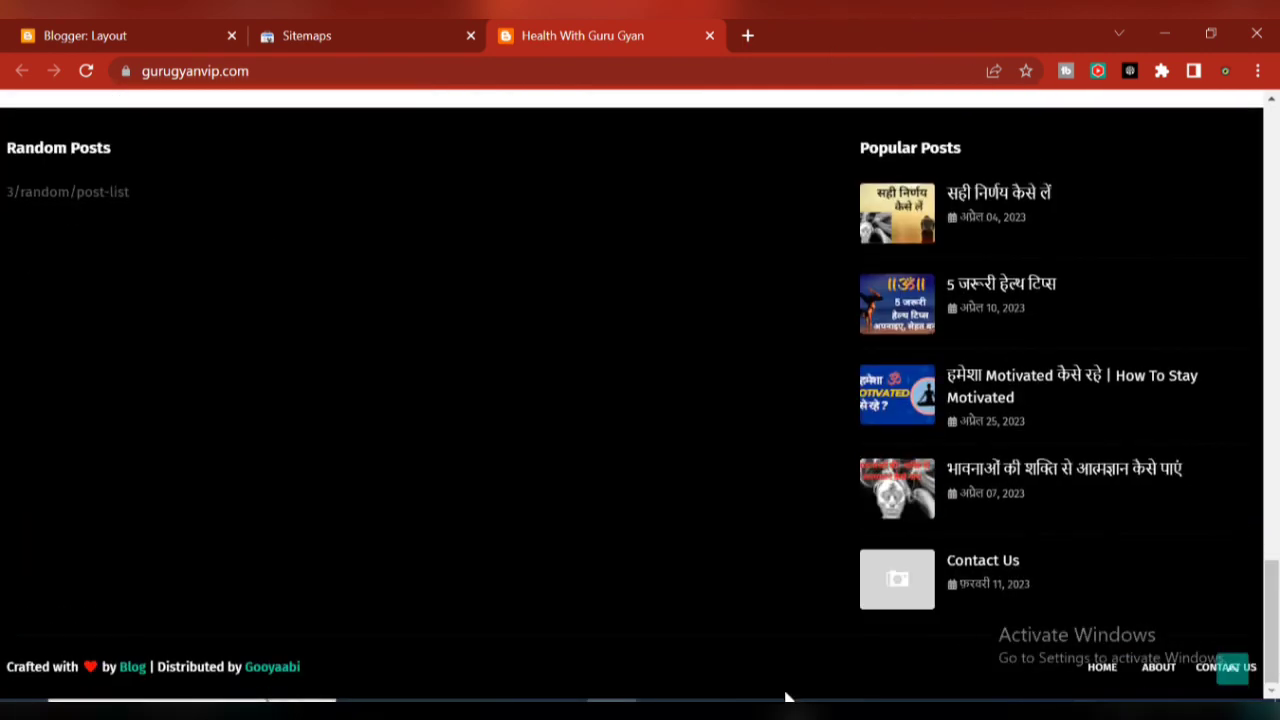
left_click_drag(1277, 660, 1270, 160)
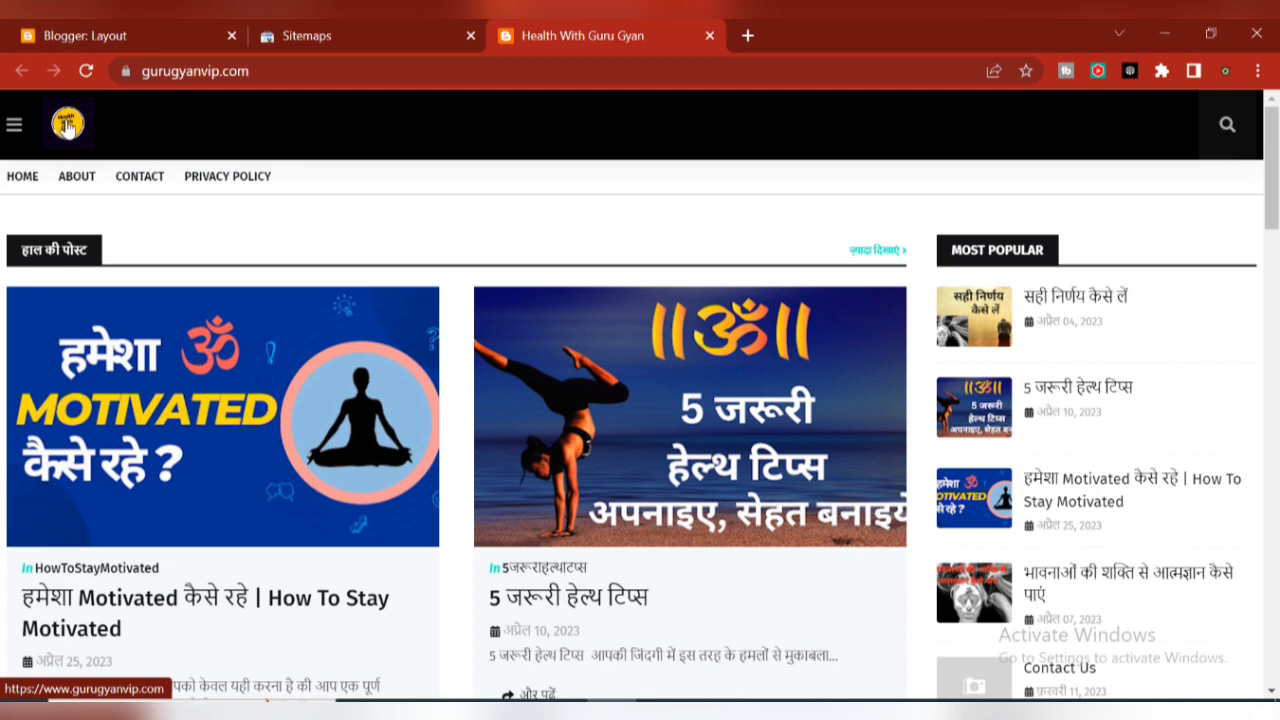
Return to the Layout page and review its gadget list and the remaining Blogger navigation entries.
left_click(80, 36)
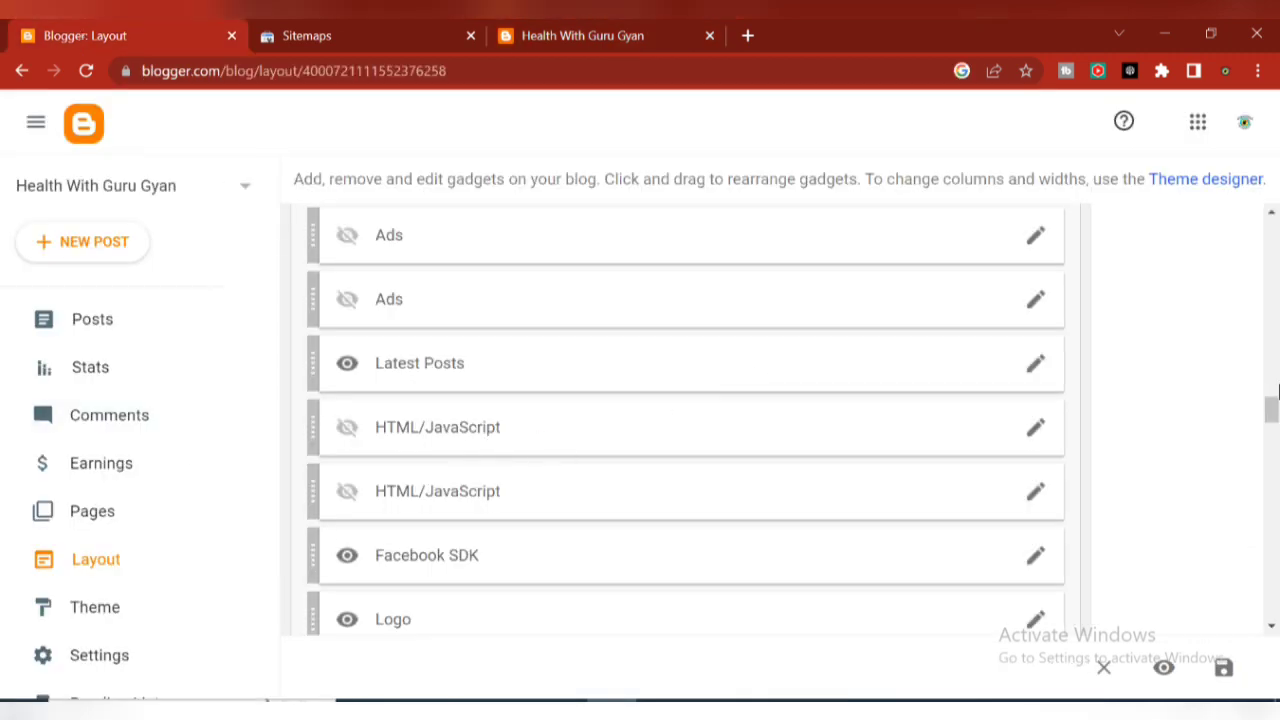
left_click(1275, 390)
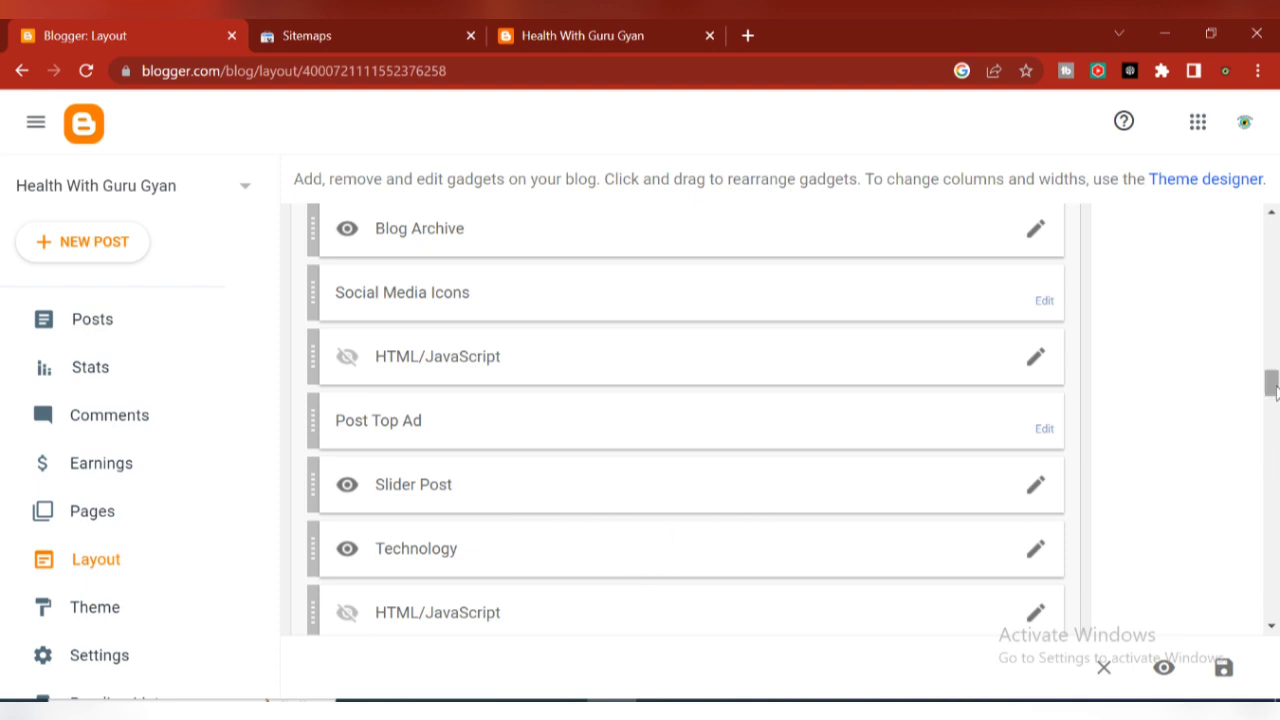
left_click_drag(1272, 390, 1266, 226)
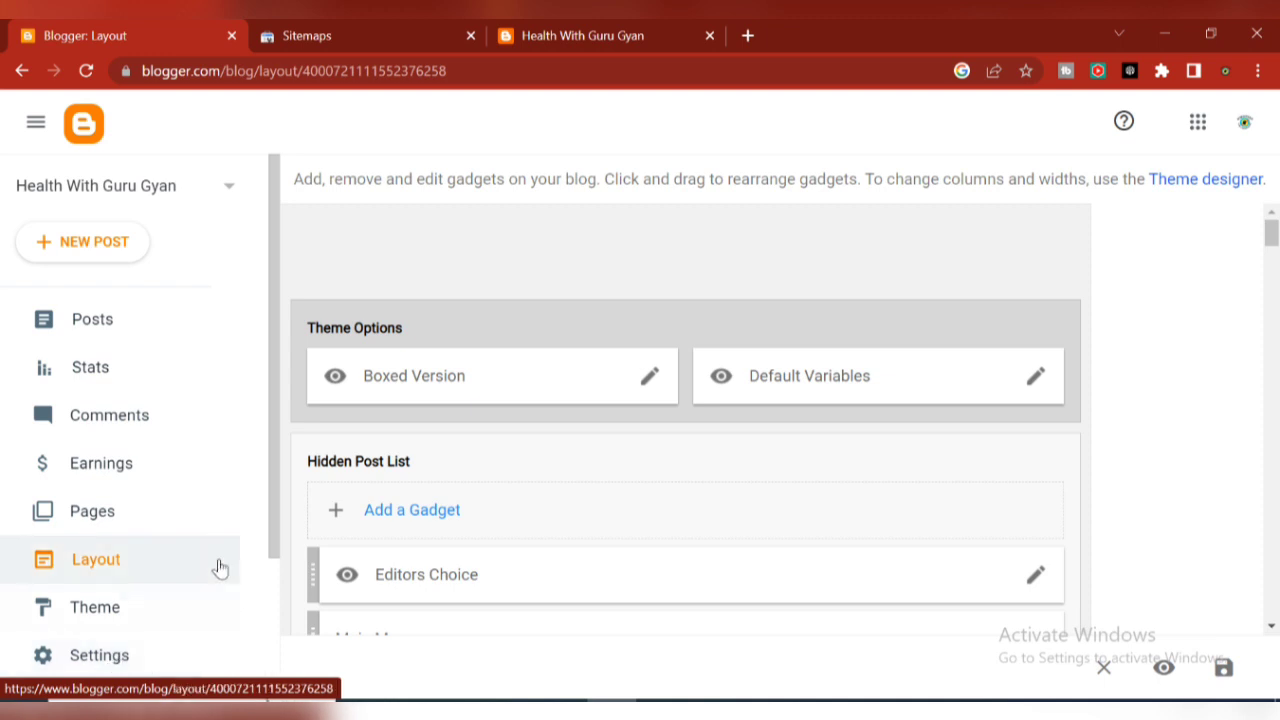
left_click_drag(277, 521, 270, 643)
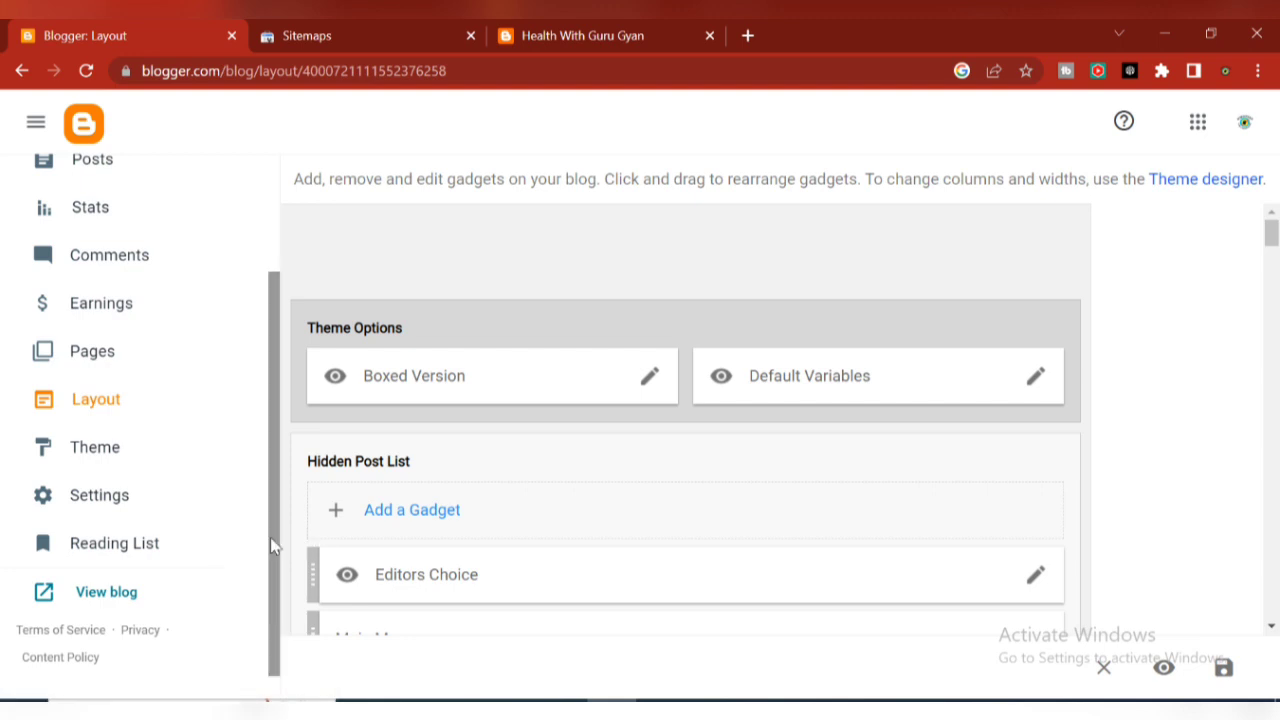
left_click_drag(271, 545, 276, 416)
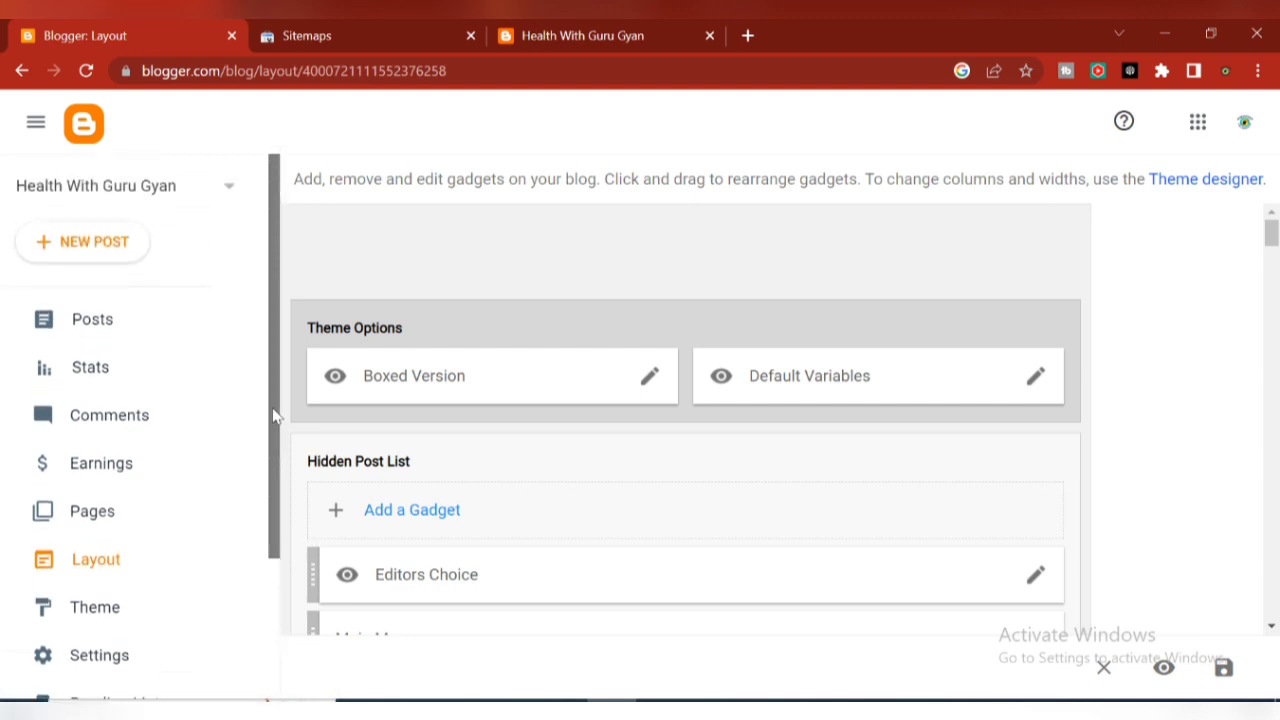